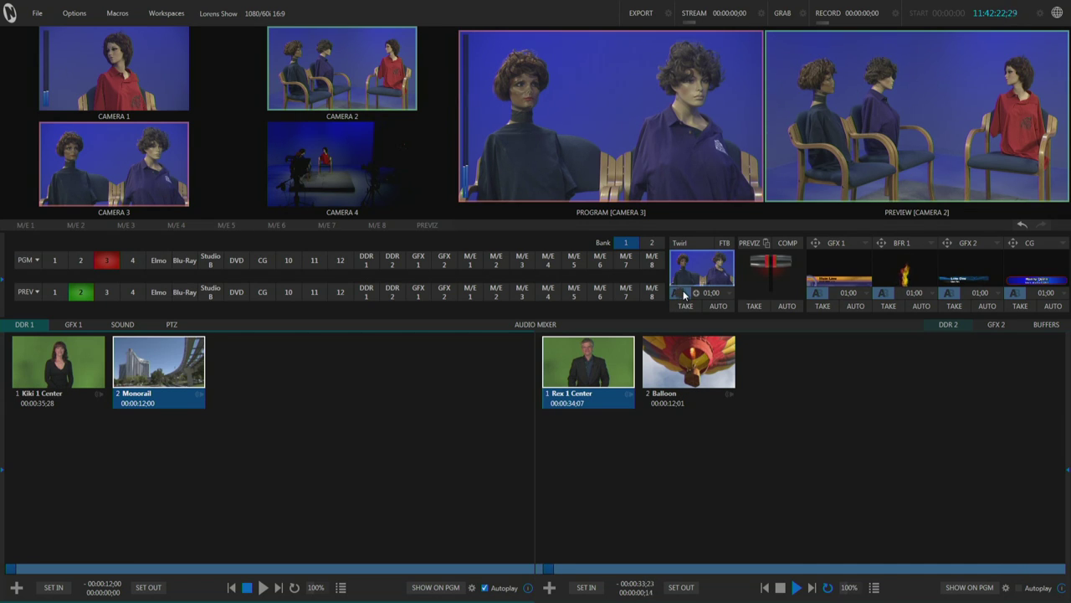
- Open the transition bin grid from the Twirl transition thumbnail
left_click(683, 291)
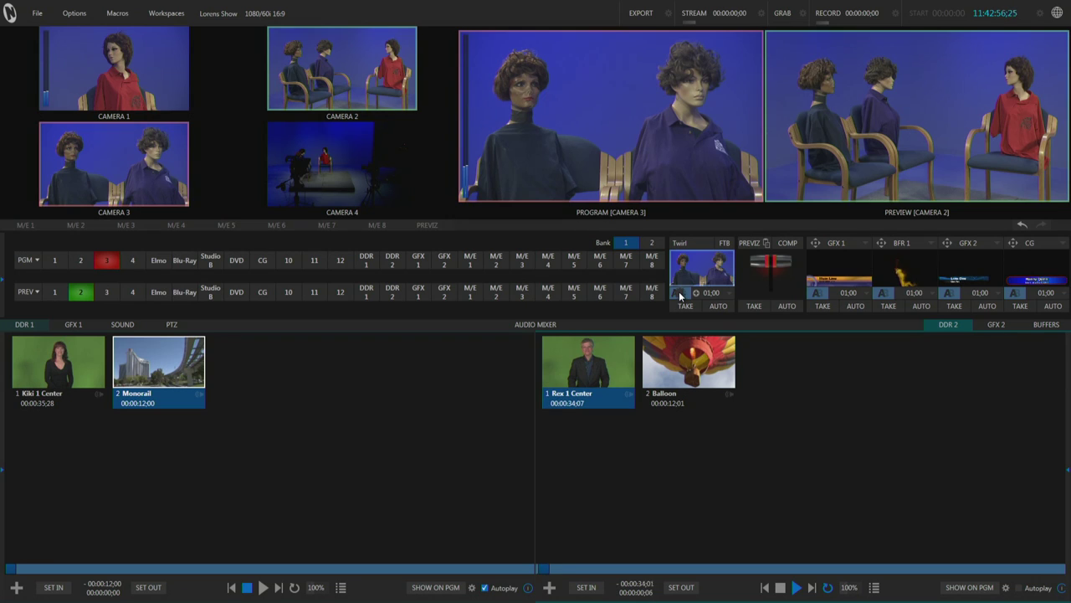
mouse_move(679, 294)
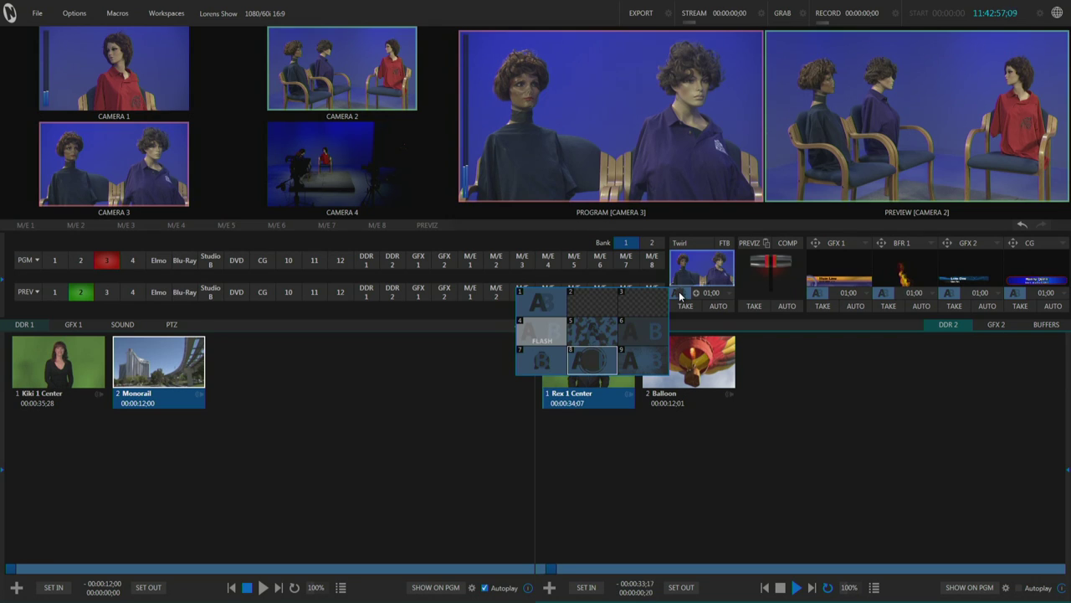
- Load Blinds 4 LL(S) from the Media Browser's Blinds category into an empty bin cell
left_click(612, 295)
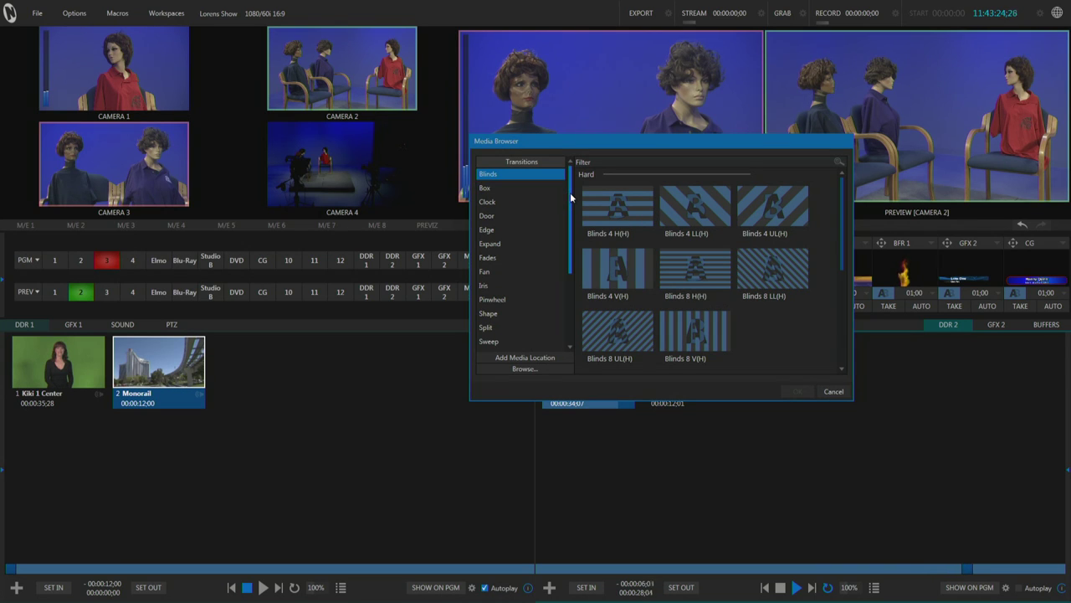
mouse_move(572, 198)
left_mouse_down()
mouse_move(564, 266)
mouse_move(567, 186)
left_mouse_up()
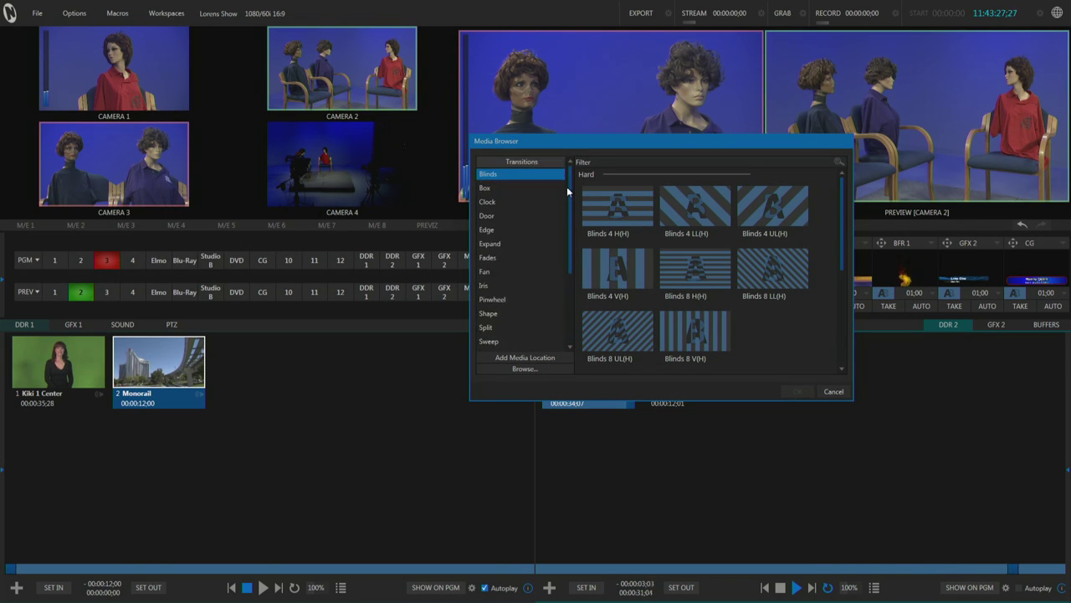
left_click(487, 188)
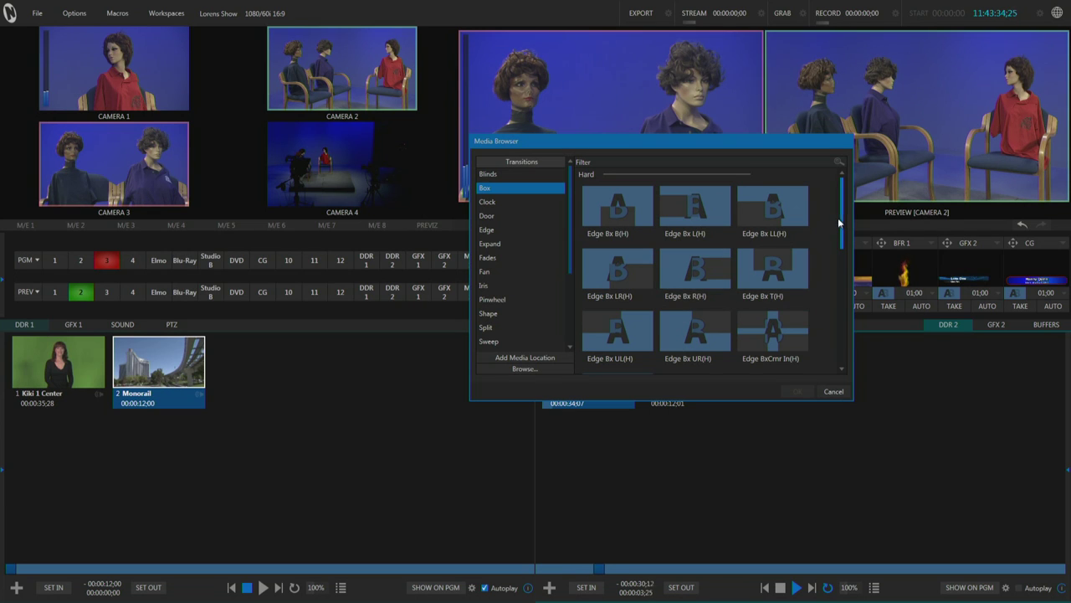
mouse_move(840, 217)
left_mouse_down()
mouse_move(837, 330)
mouse_move(853, 207)
left_mouse_up()
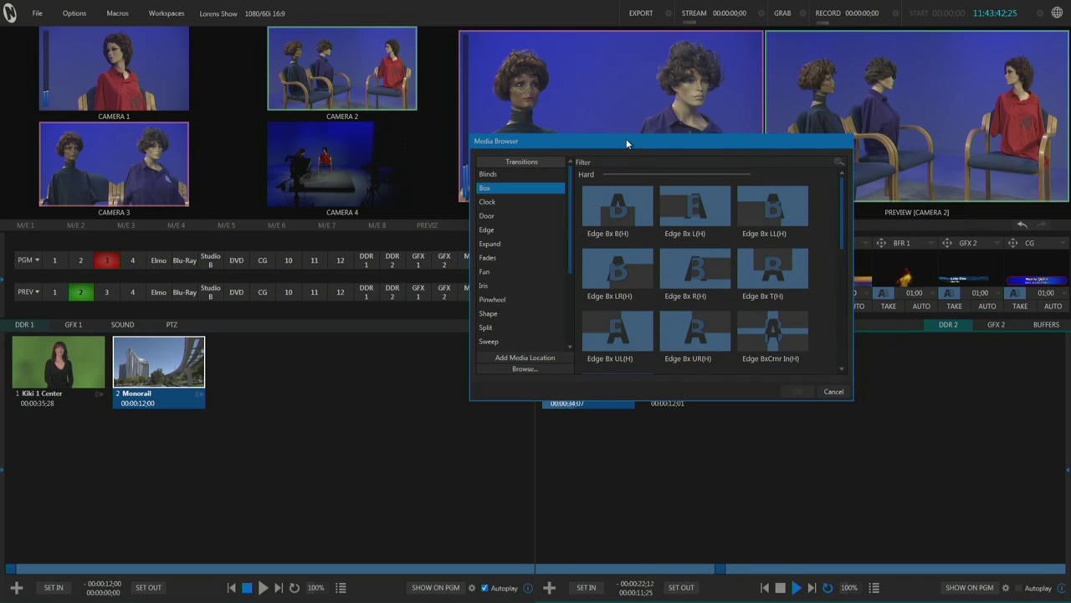
left_click(488, 175)
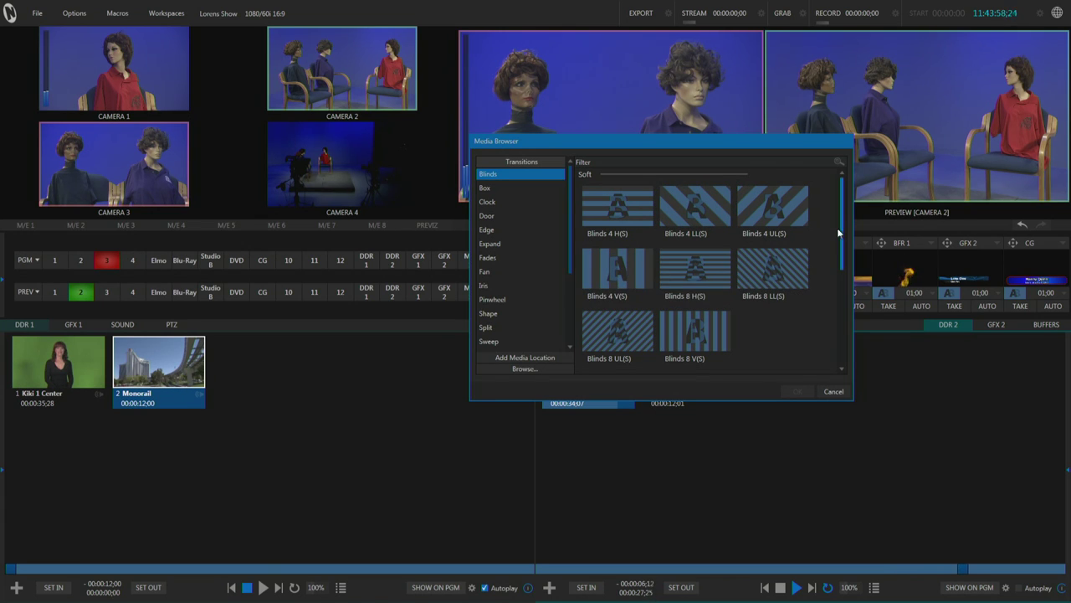
left_click_drag(840, 228, 830, 316)
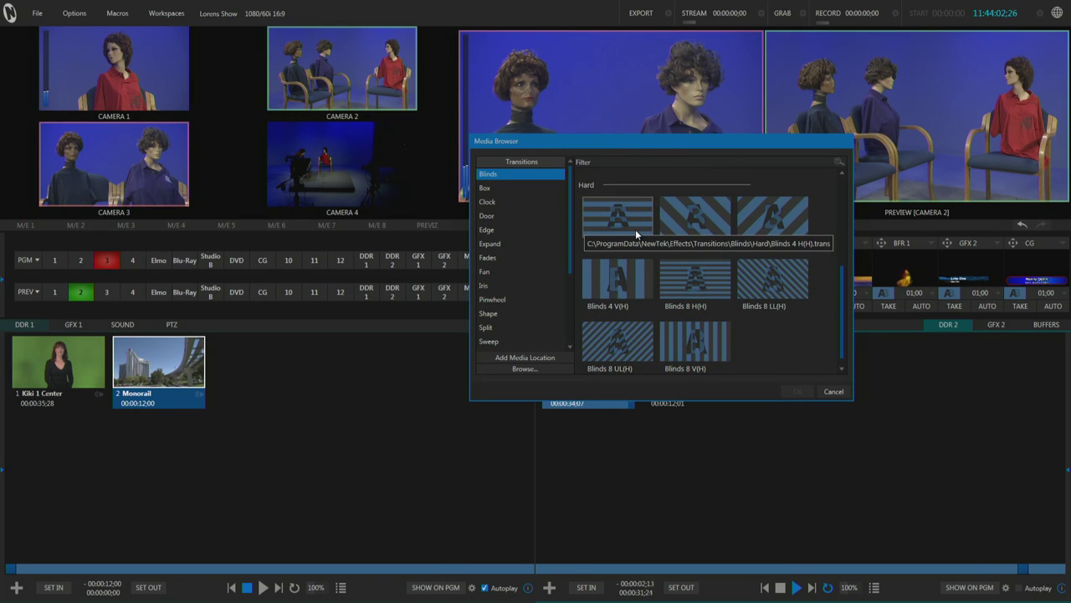
left_click_drag(840, 350, 844, 244)
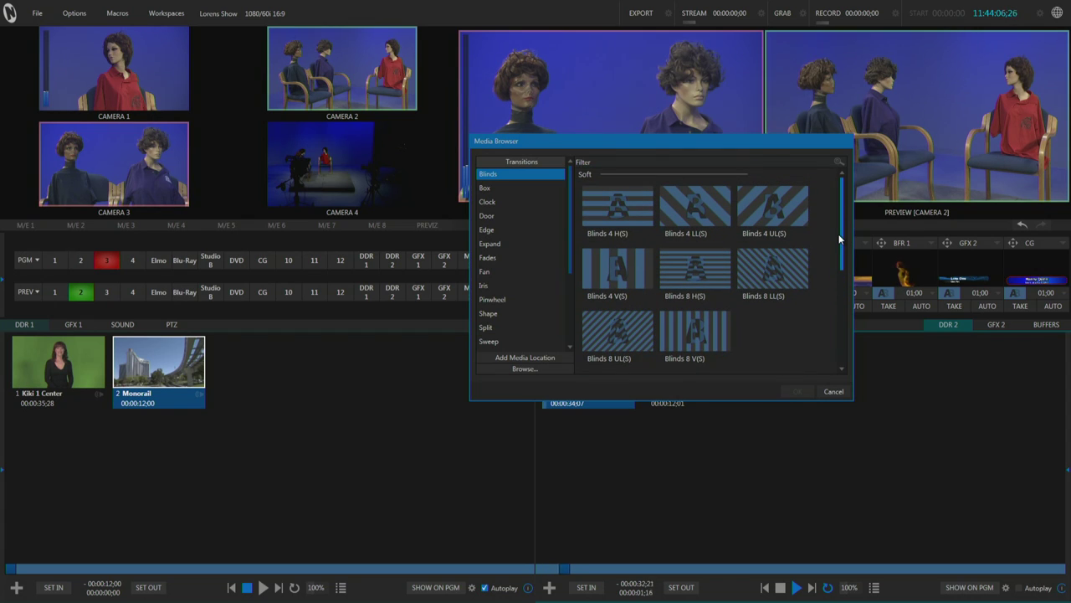
left_click(703, 207)
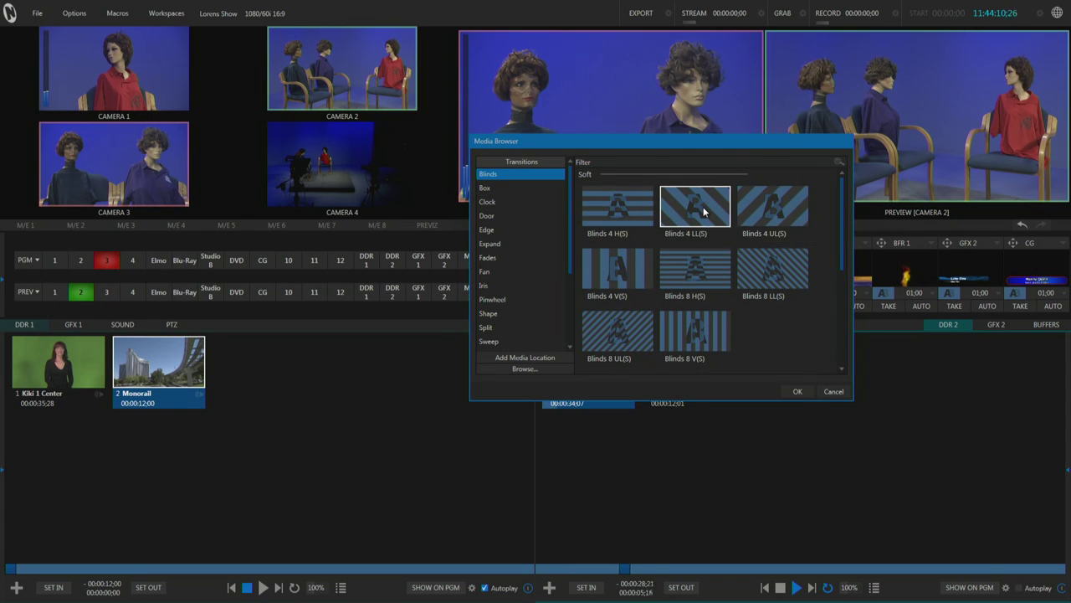
left_click(796, 390)
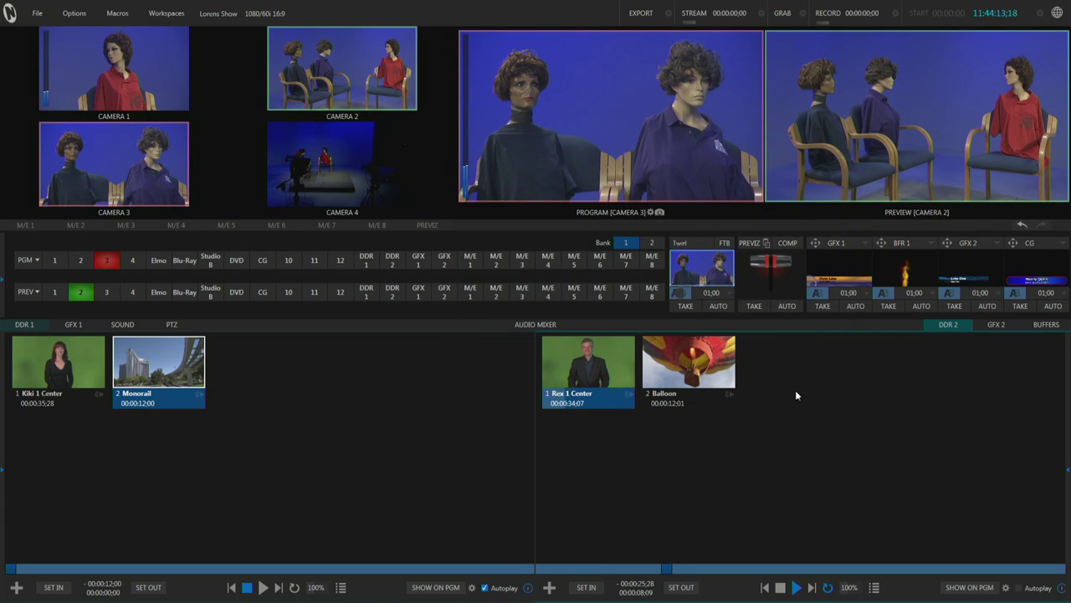
- Open the Media Browser for bin cell 3 and browse through Box and Door to Clock wipes
left_click(684, 294)
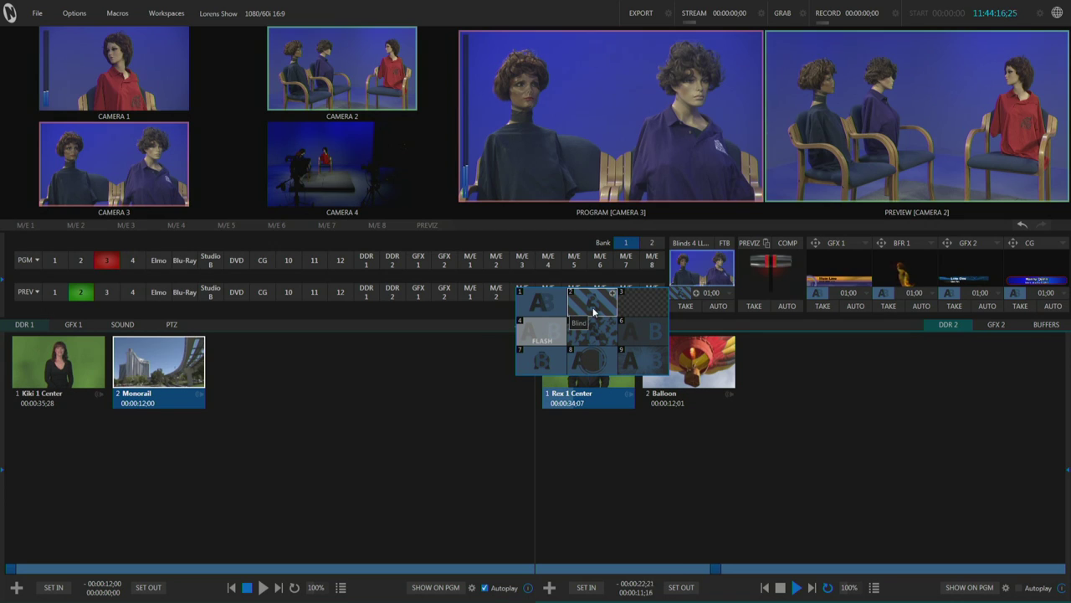
left_click(661, 293)
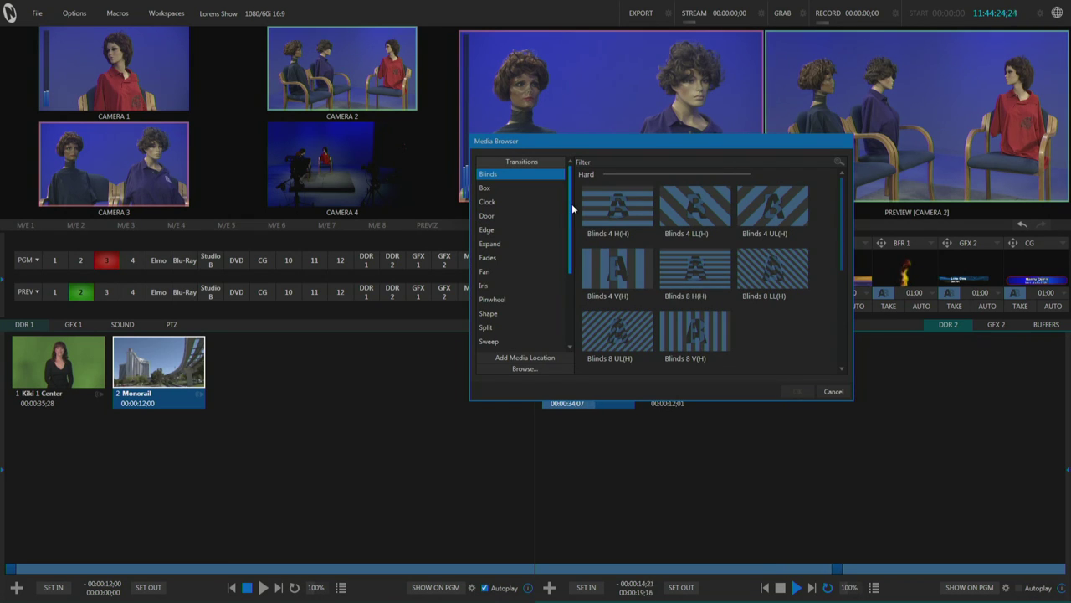
left_click(484, 190)
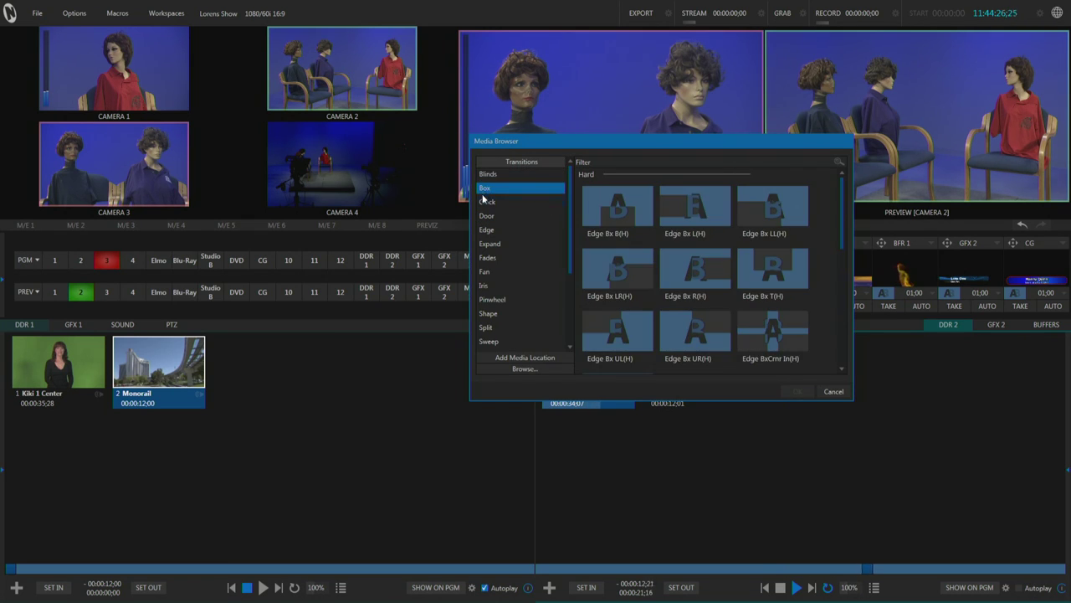
left_click(488, 215)
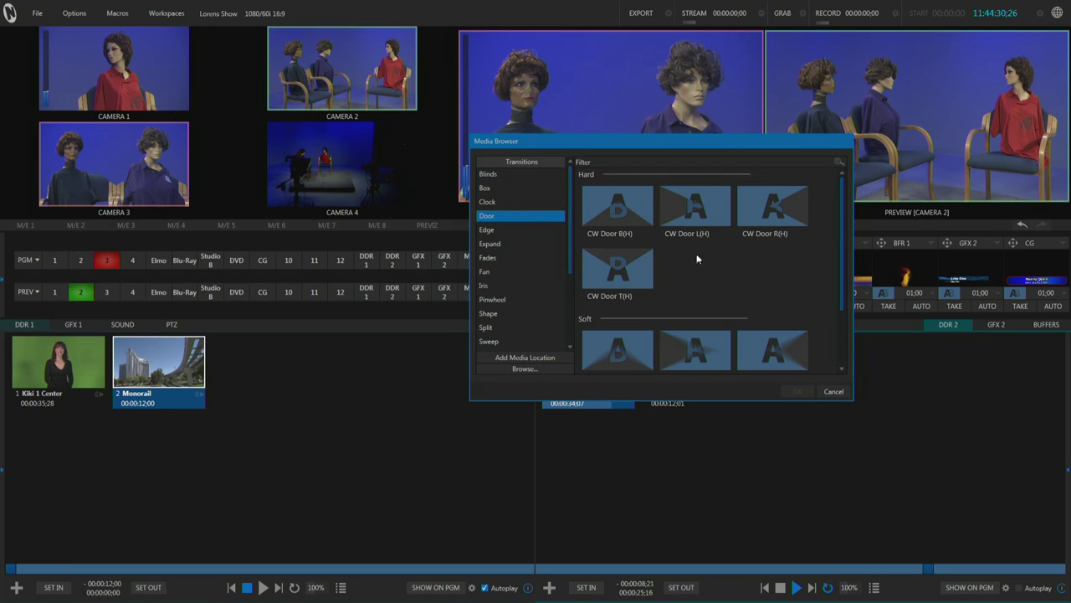
left_click(490, 203)
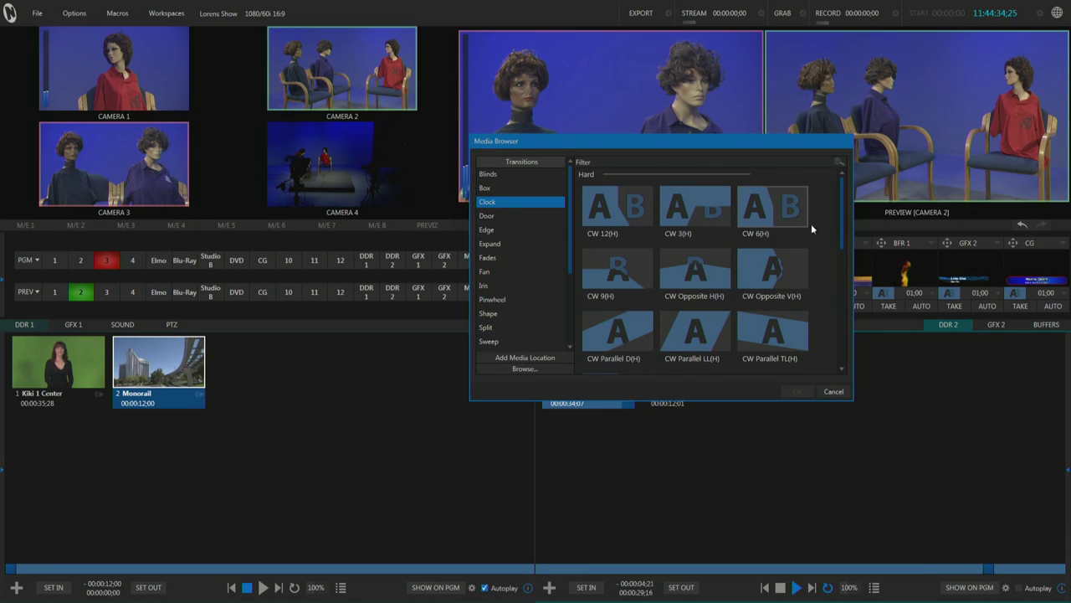
mouse_move(841, 215)
left_mouse_down()
mouse_move(836, 293)
mouse_move(841, 197)
left_mouse_up()
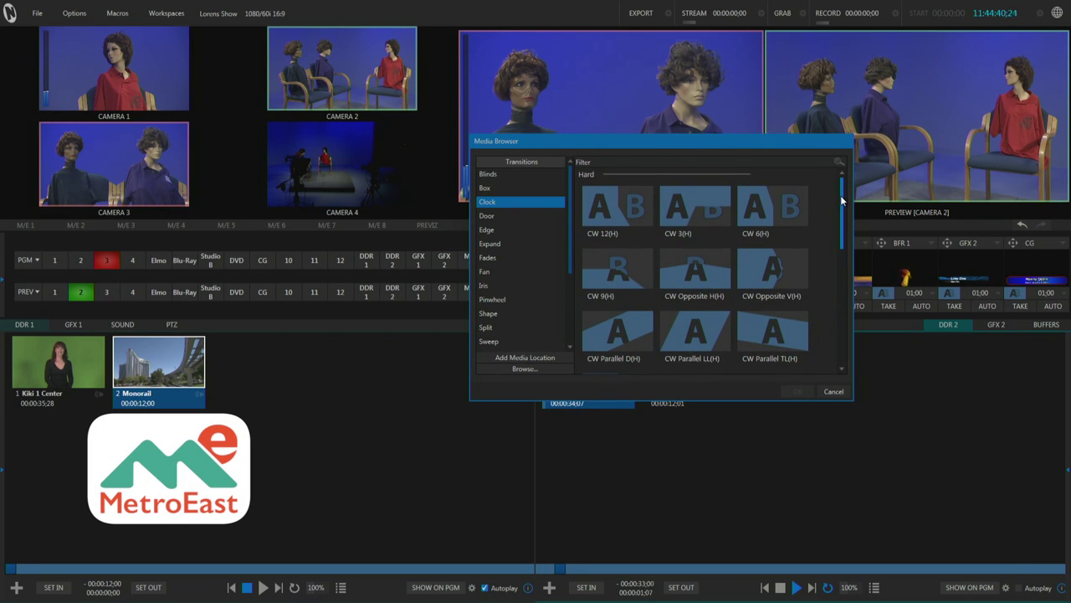
- Load the CW 12(H) clock wipe and run it three times between Camera 3 and Camera 2
double_click(624, 218)
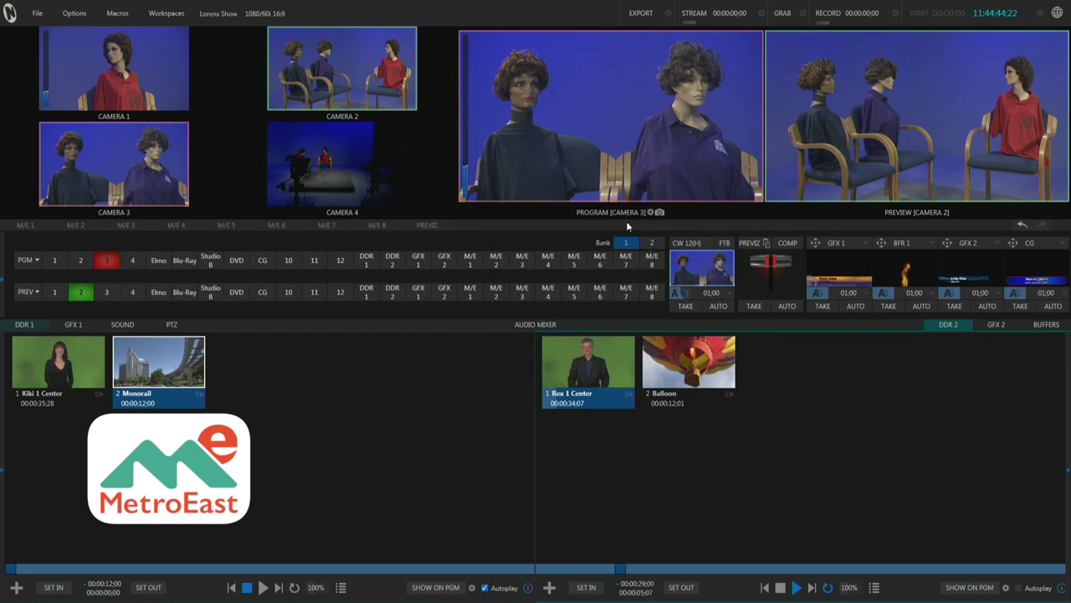
left_click(716, 306)
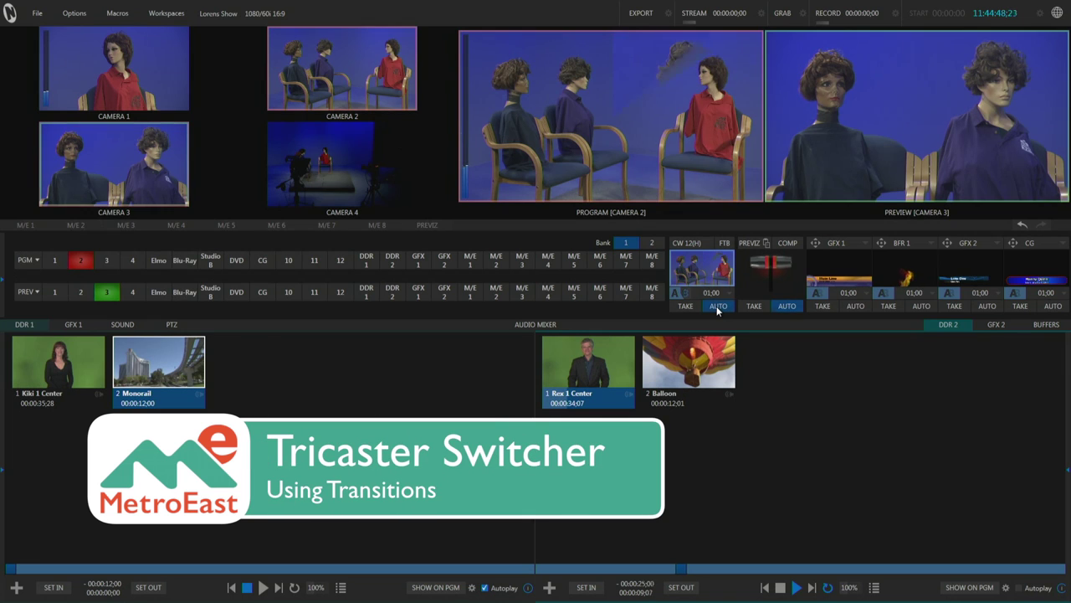
left_click(716, 305)
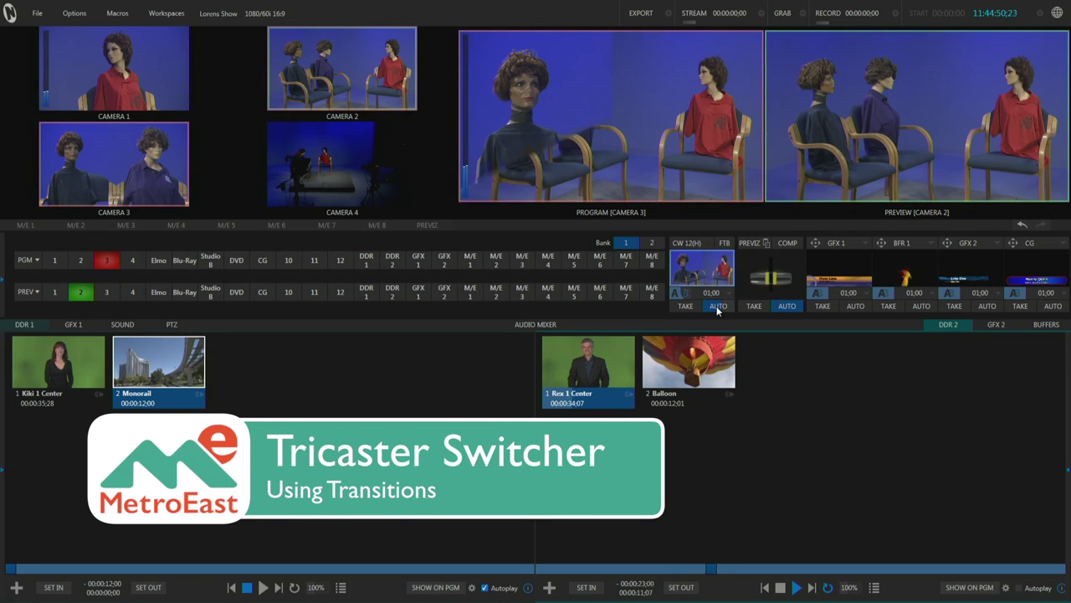
left_click(716, 305)
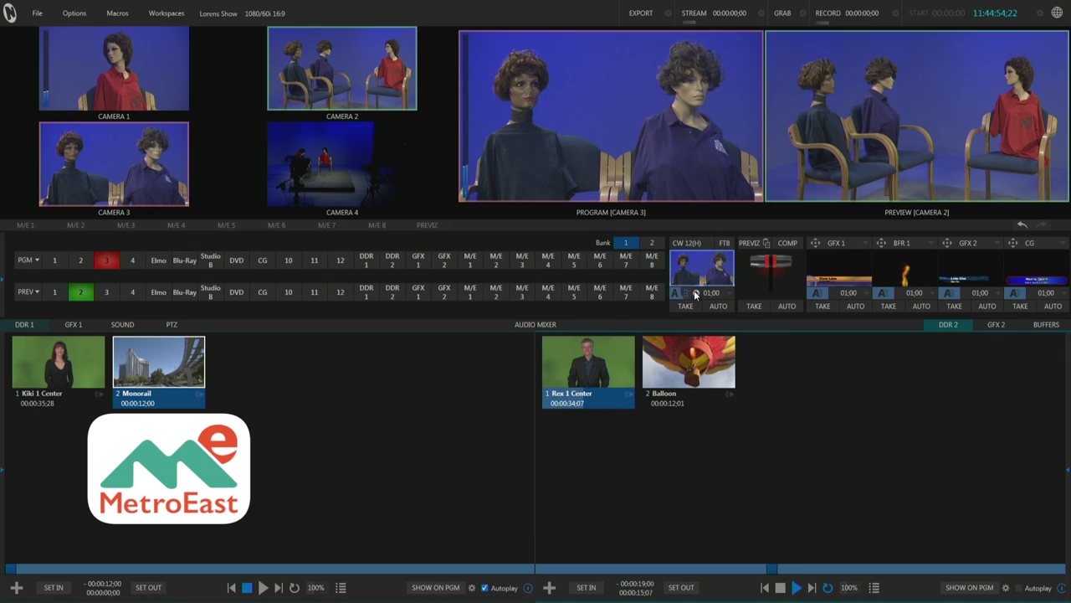
left_click(681, 292)
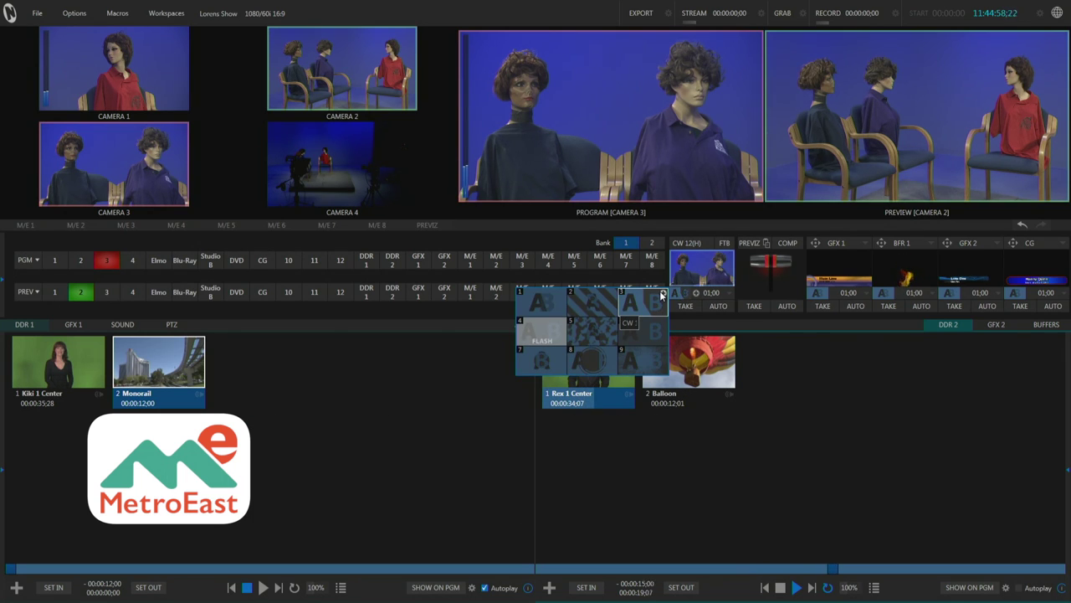
- Browse the Media Browser down to the Broadcast category and load Camera Shutter
left_click(661, 293)
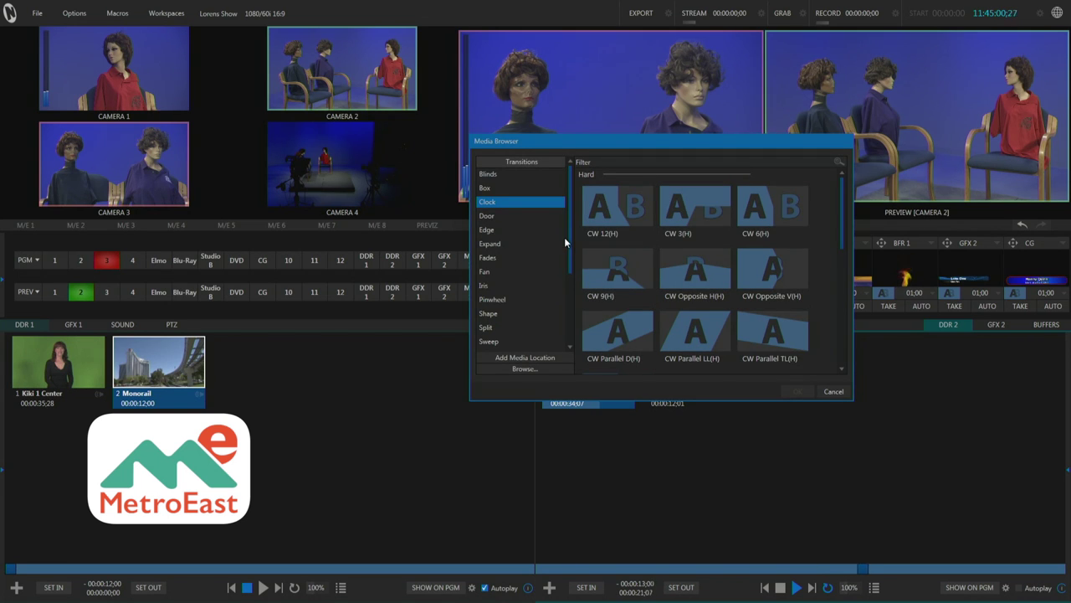
left_click_drag(568, 237, 569, 282)
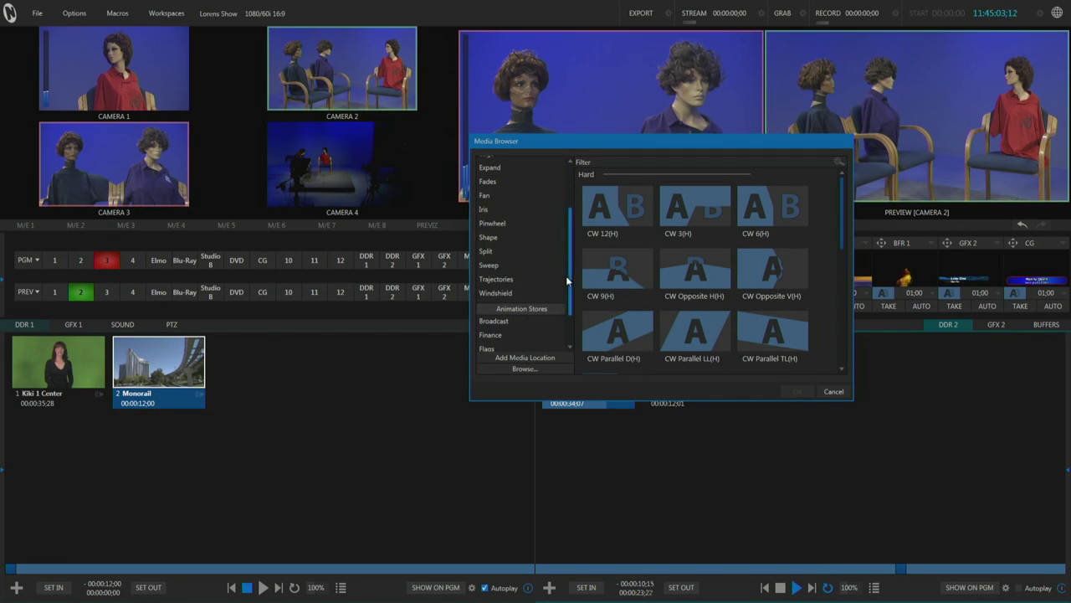
left_click(496, 182)
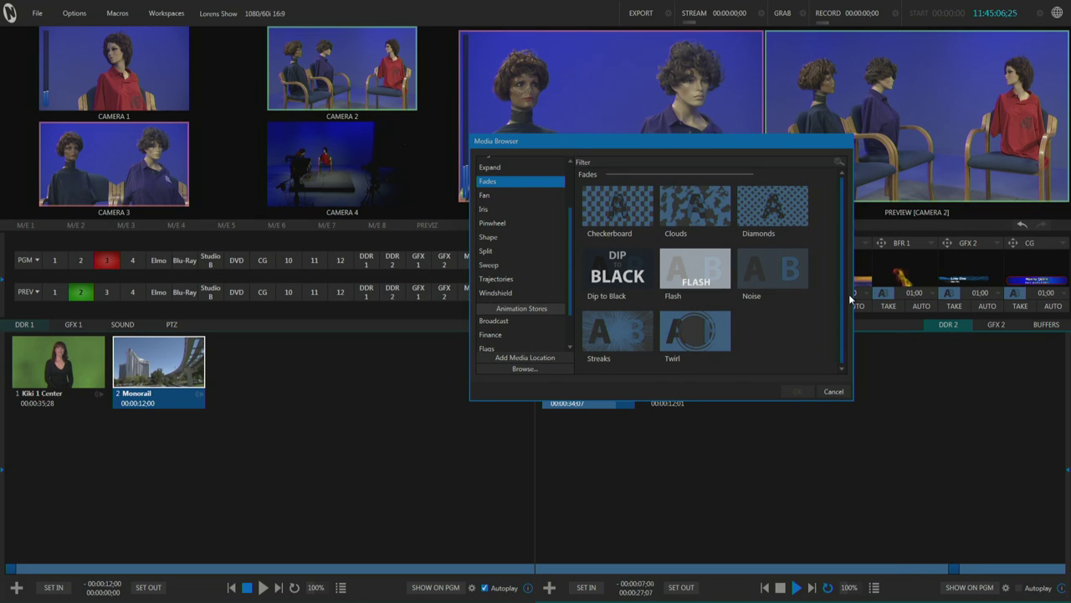
left_click(490, 226)
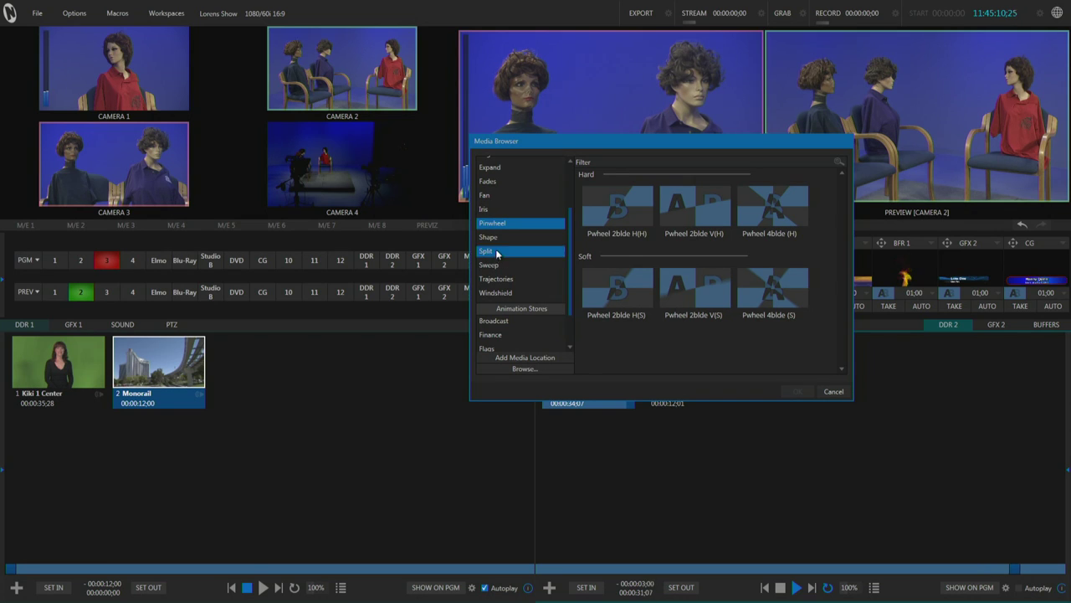
left_click(494, 238)
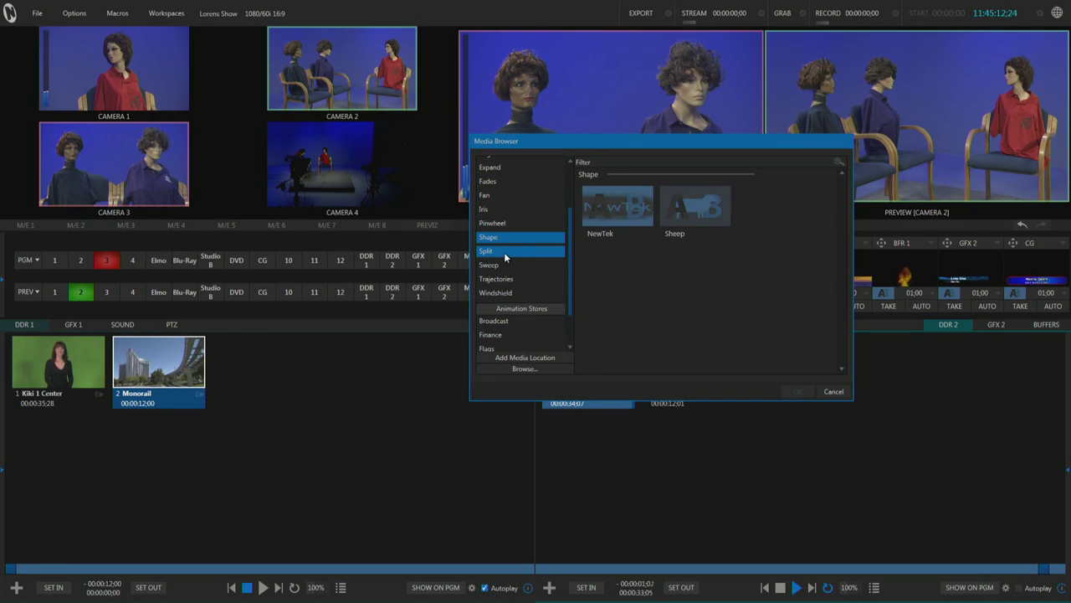
left_click(504, 252)
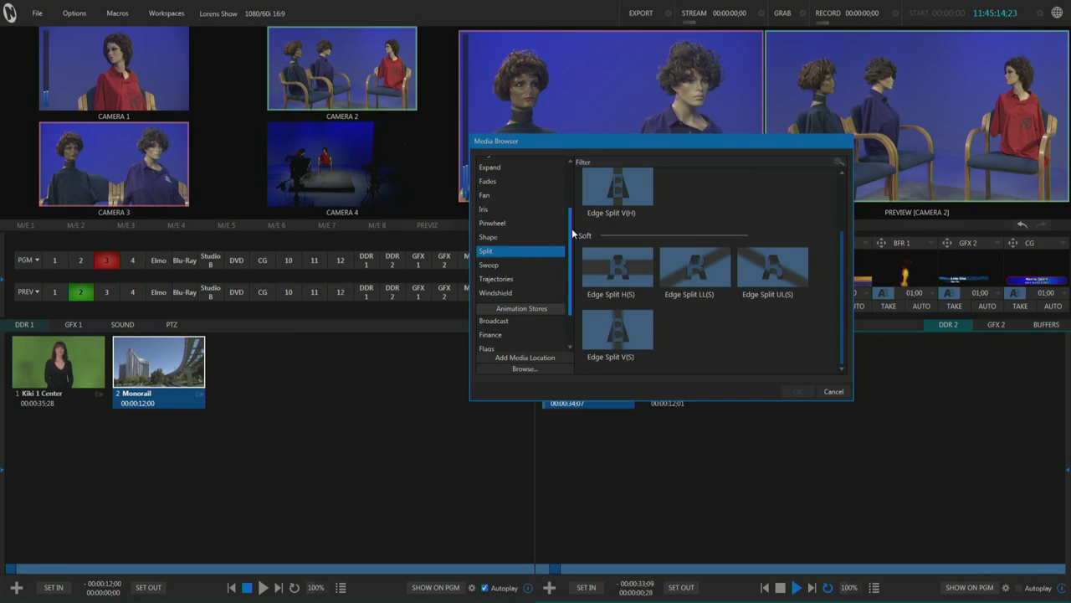
scroll(569, 251, "down", 2)
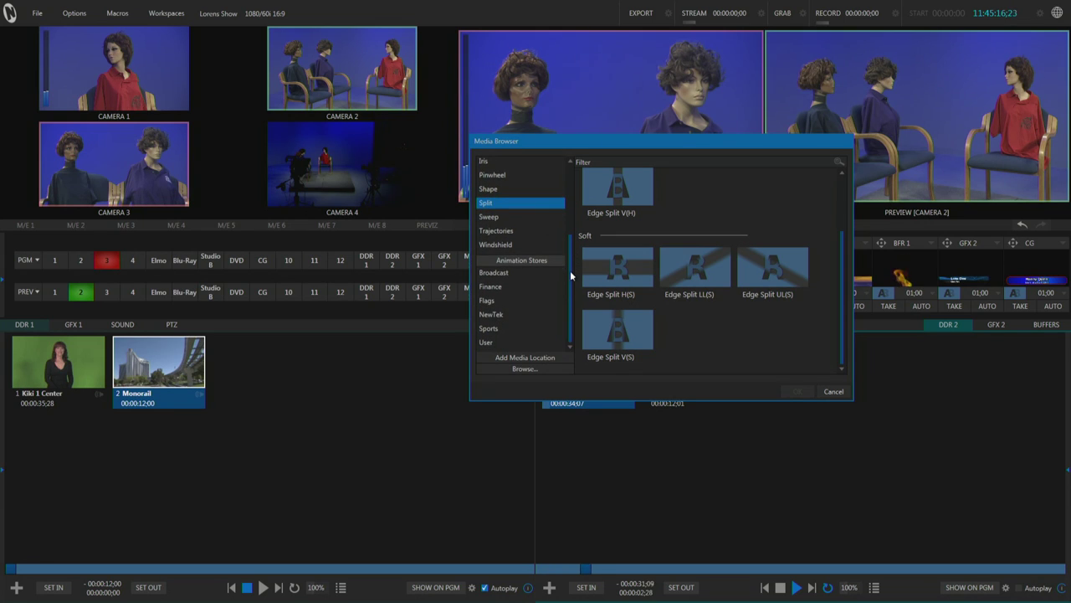
left_click(509, 271)
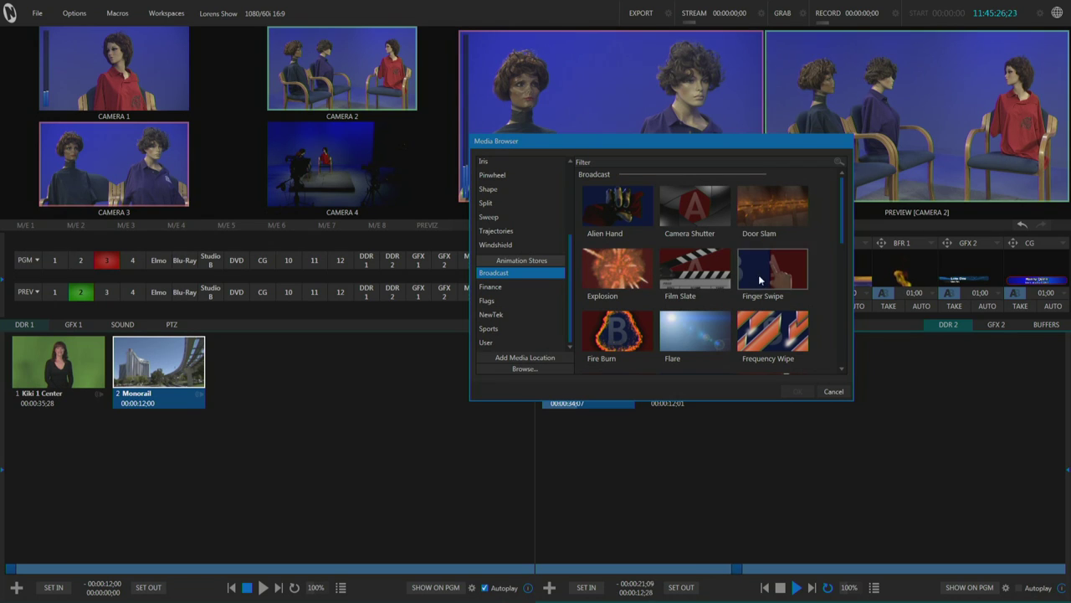
left_click(698, 215)
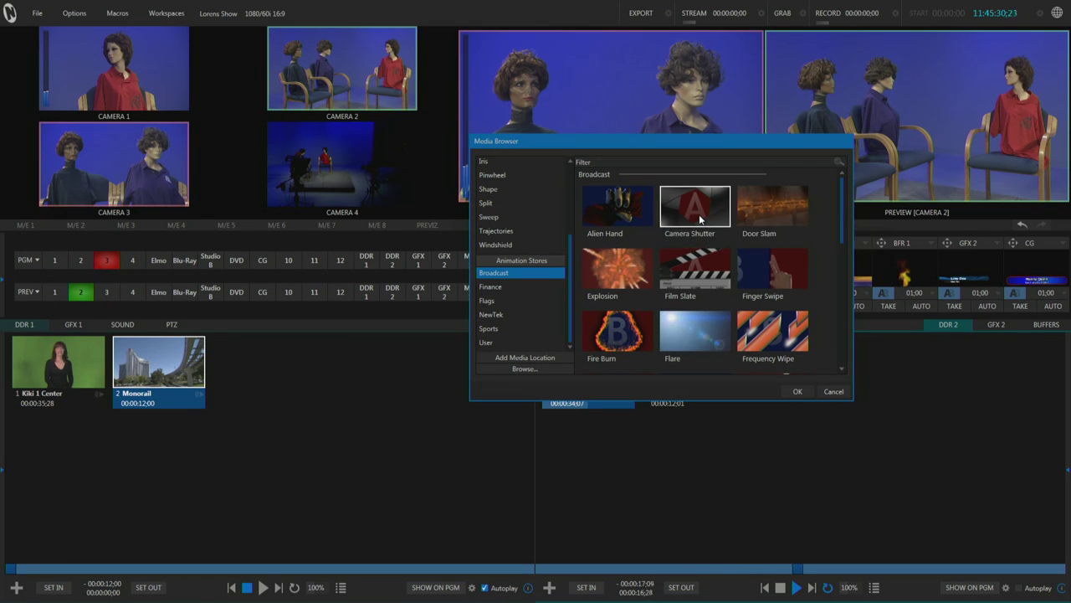
double_click(698, 214)
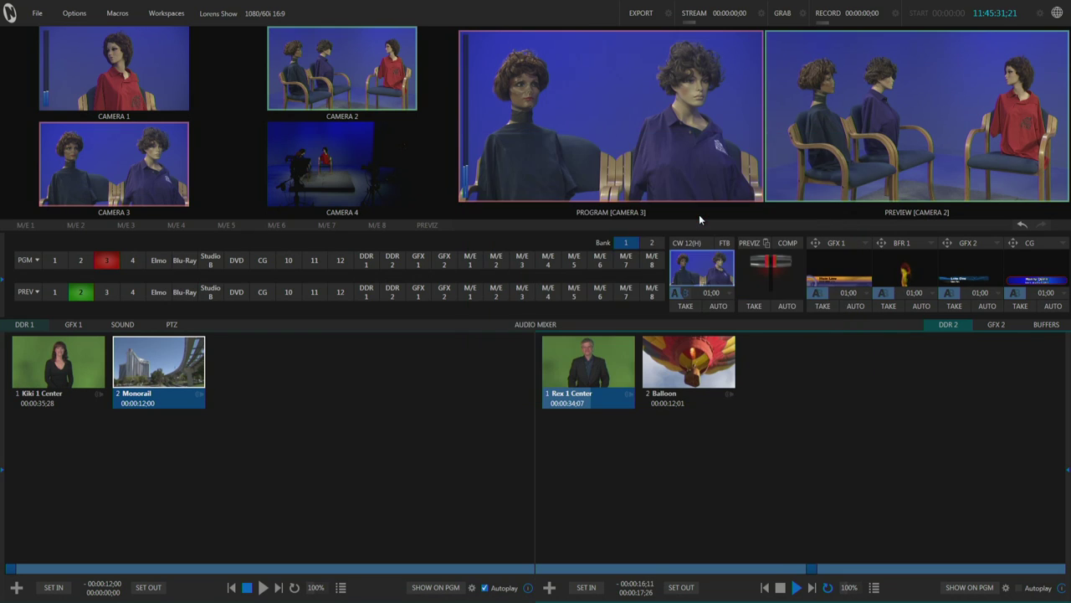
- Run Camera Shutter three times, ending with Camera 2 on program
left_click(718, 305)
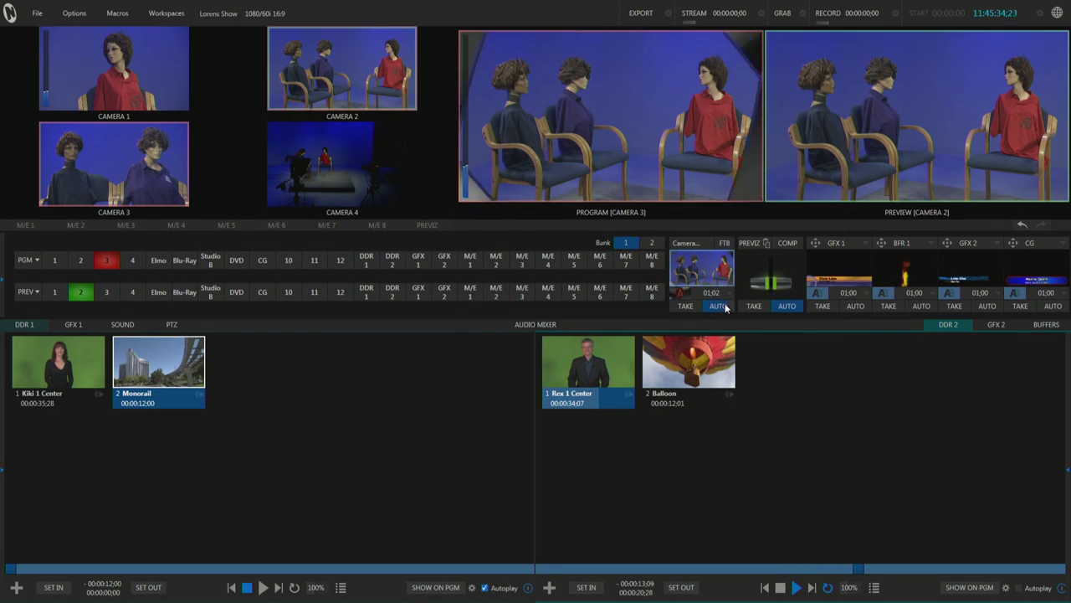
left_click(725, 303)
left_click(725, 303)
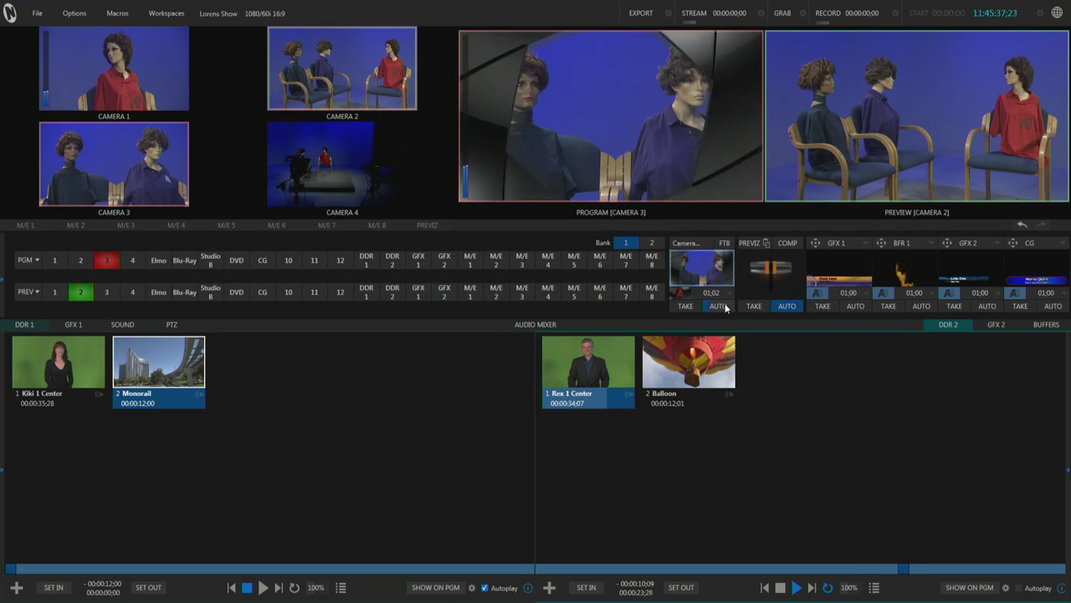
left_click(681, 292)
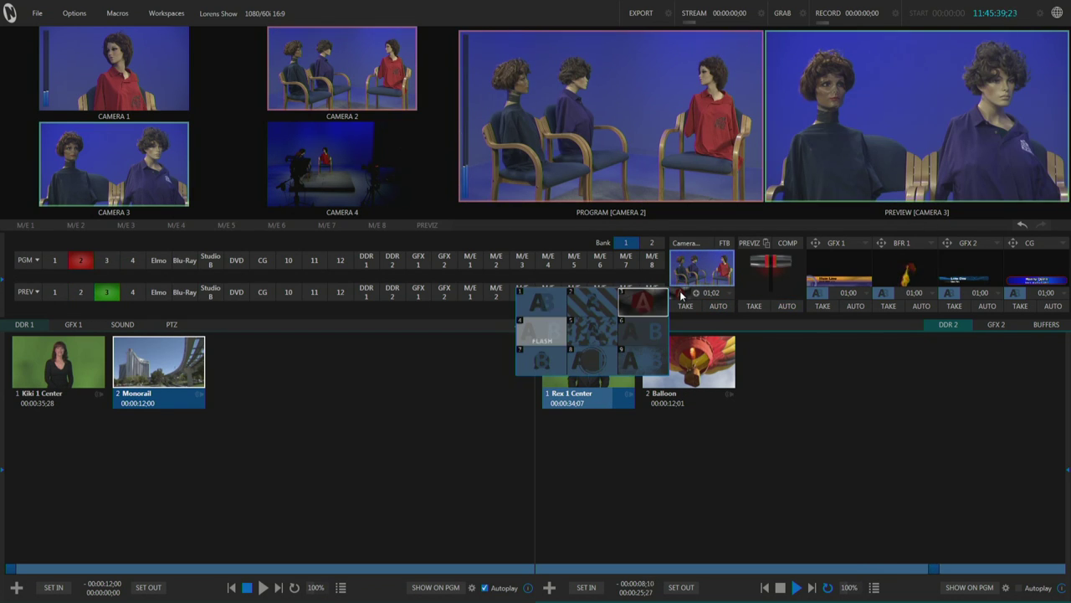
- Load the Guitar Broadcast transition and run it to Camera 3 and back to Camera 2
left_click(560, 321)
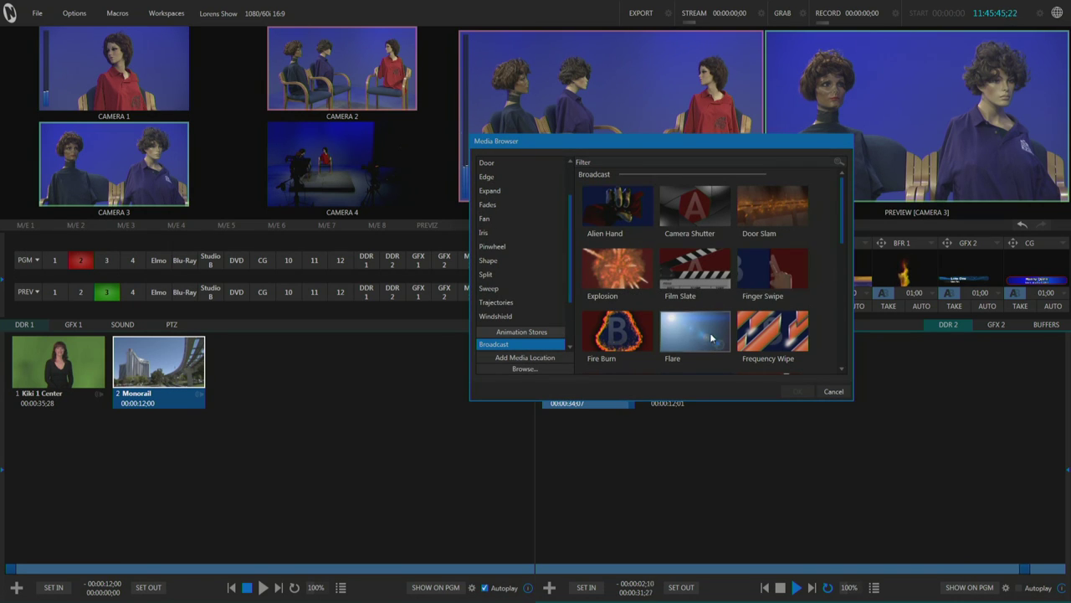
scroll(728, 328, "down", 2)
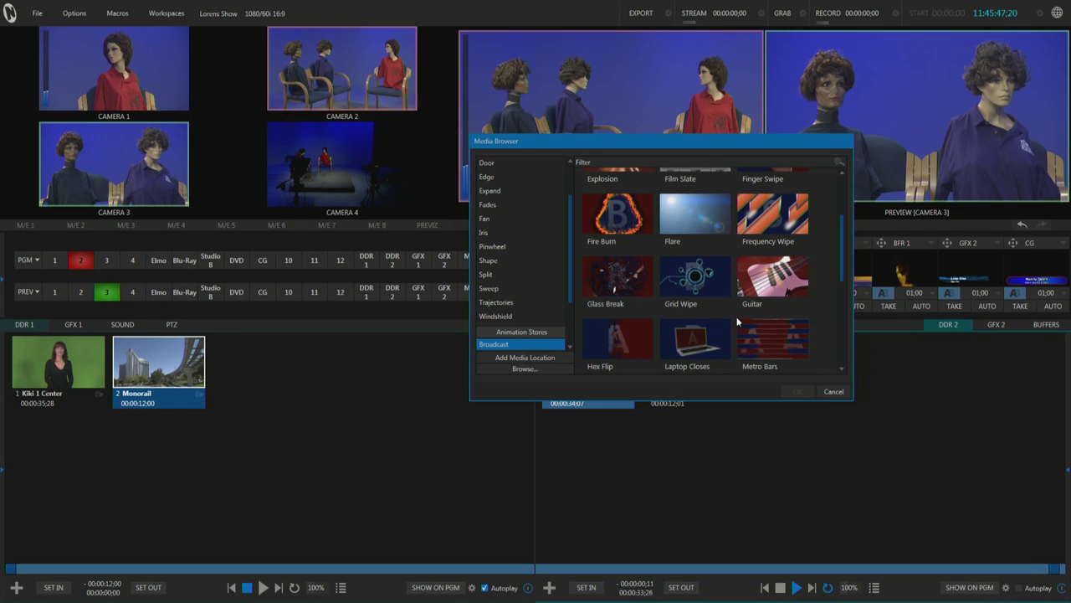
double_click(755, 287)
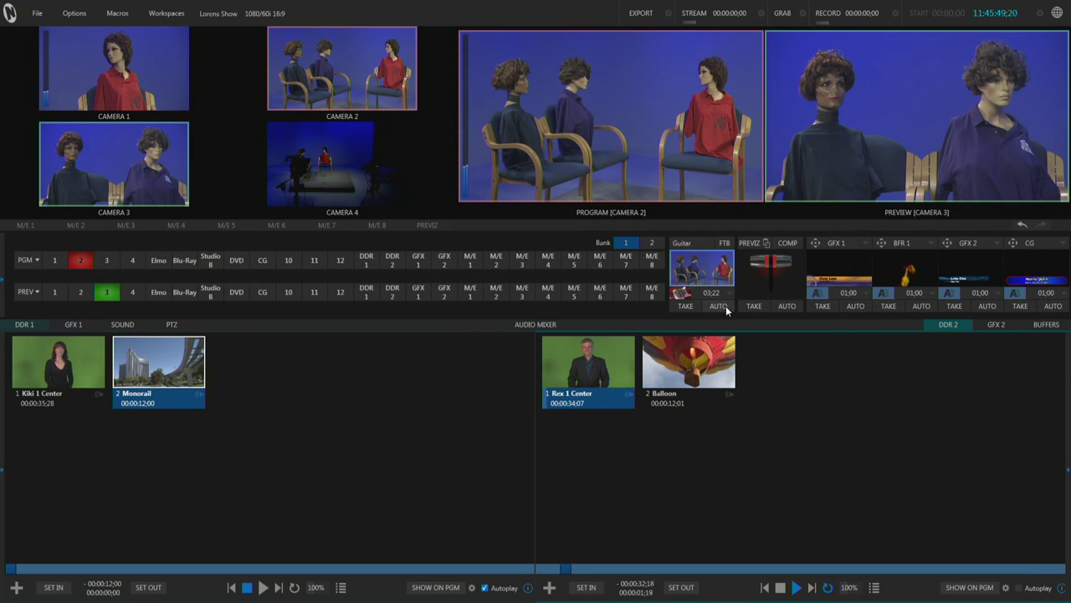
left_click(725, 306)
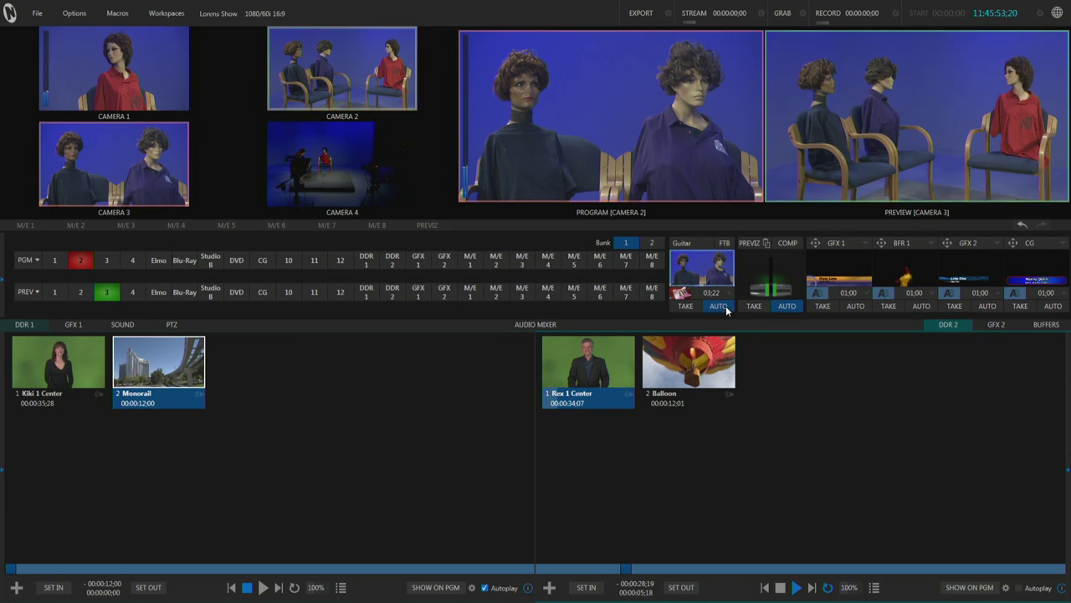
left_click(726, 306)
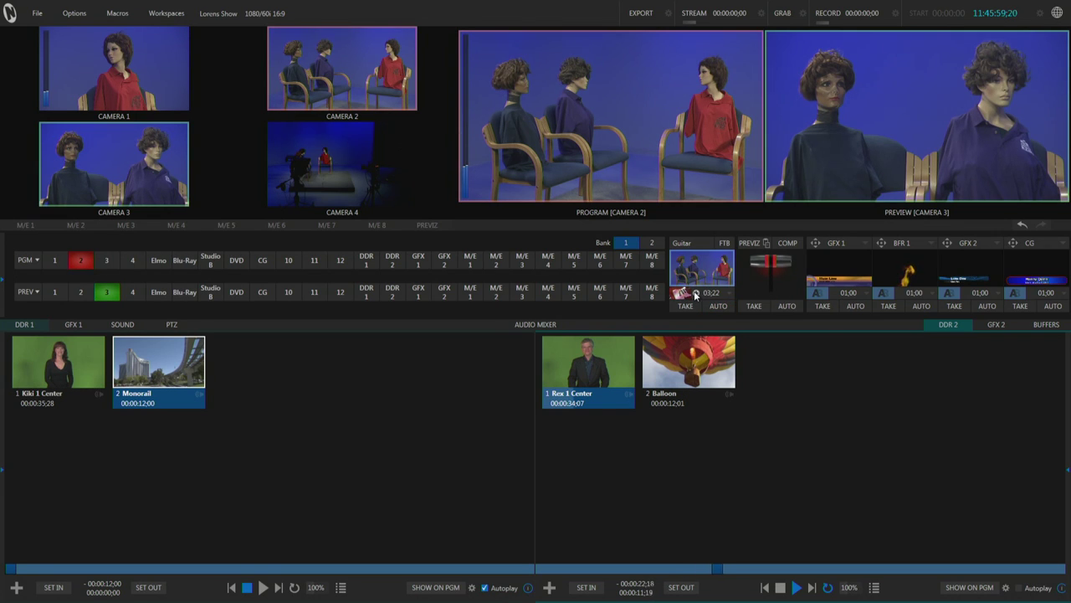
- Load Laptop Closes and run it to switch to Camera 3
left_click(694, 293)
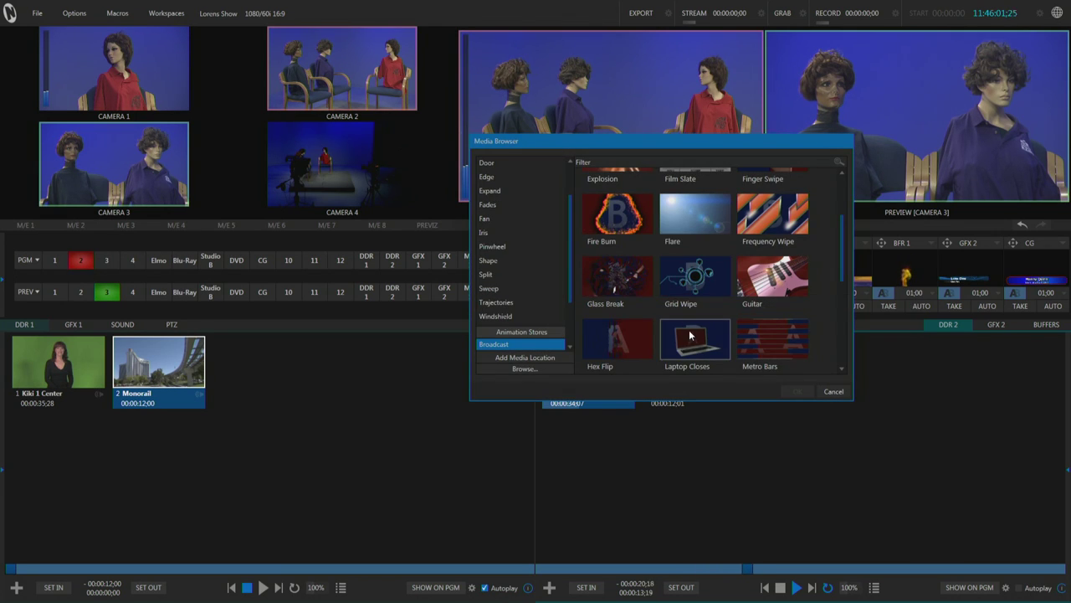
double_click(690, 335)
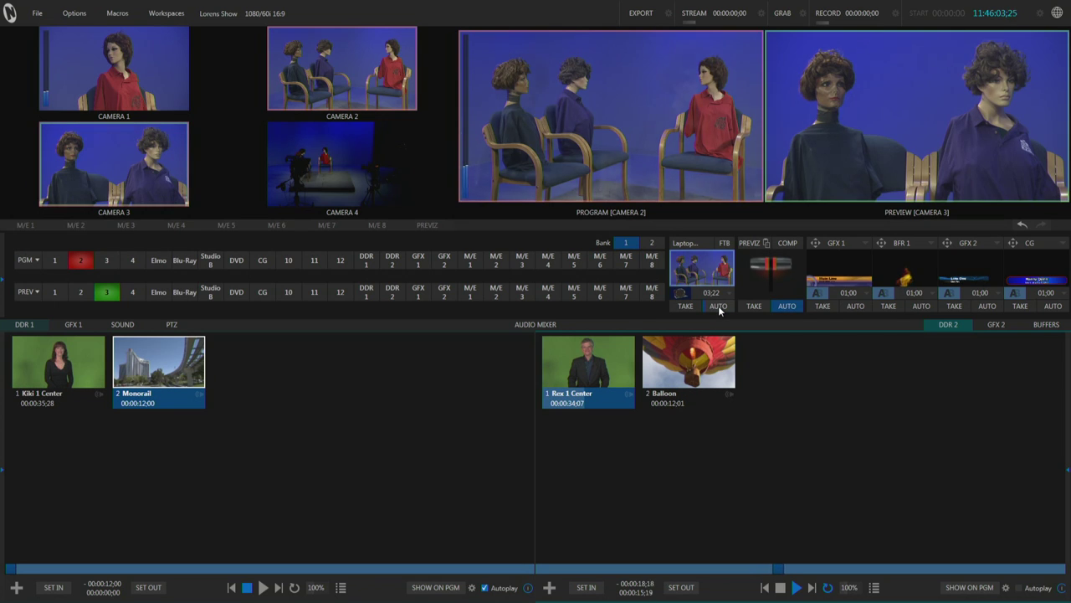
left_click(718, 305)
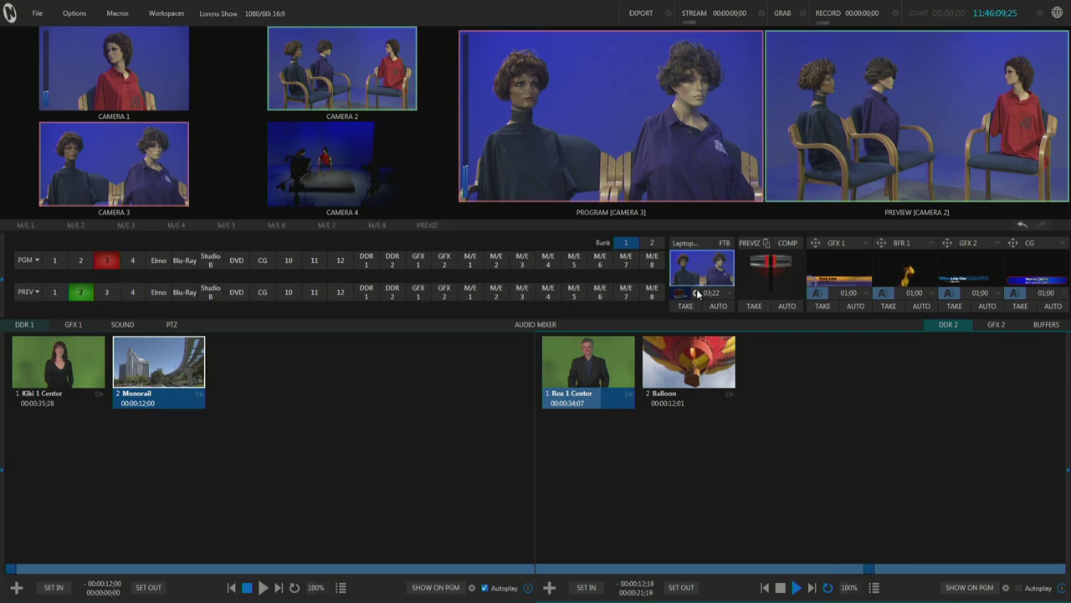
- Run the Alien Hand transition to put Camera 2 on program
left_click(696, 292)
scroll(642, 286, "down", 3)
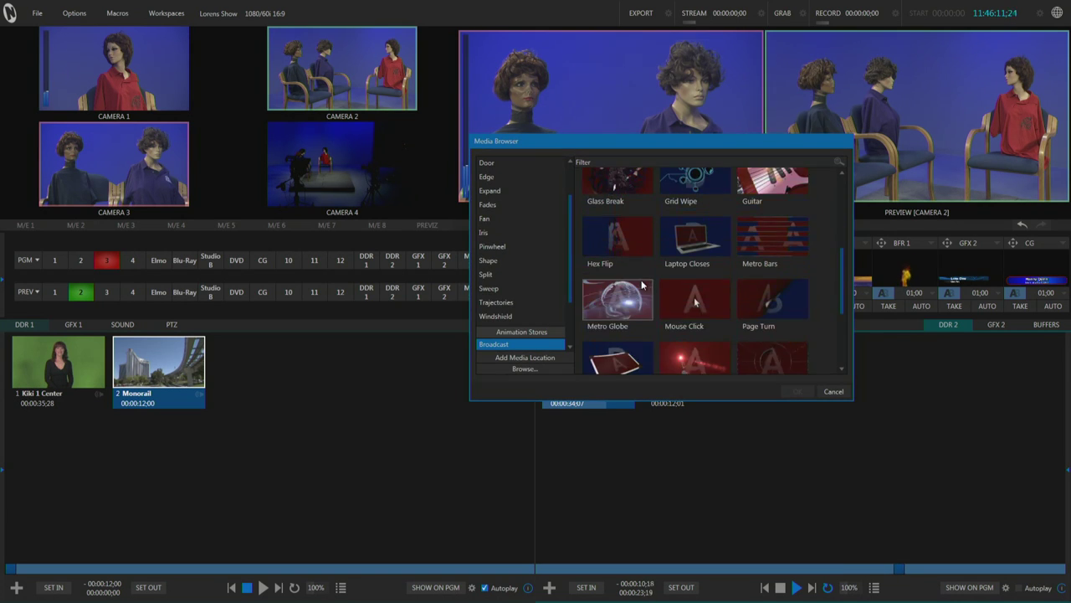
scroll(637, 277, "up", 3)
key("Escape")
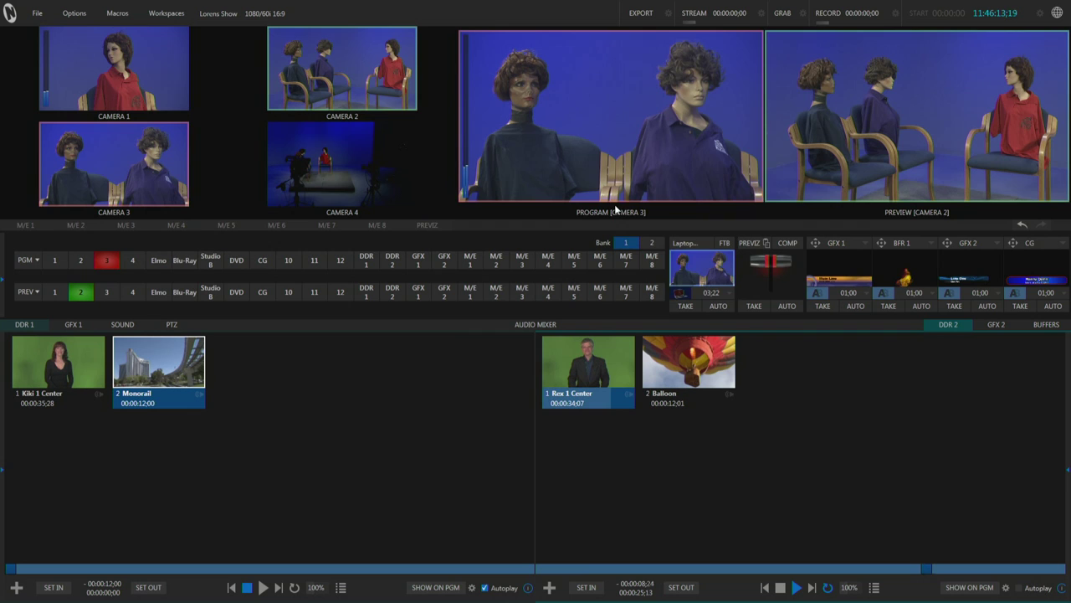
left_click(710, 303)
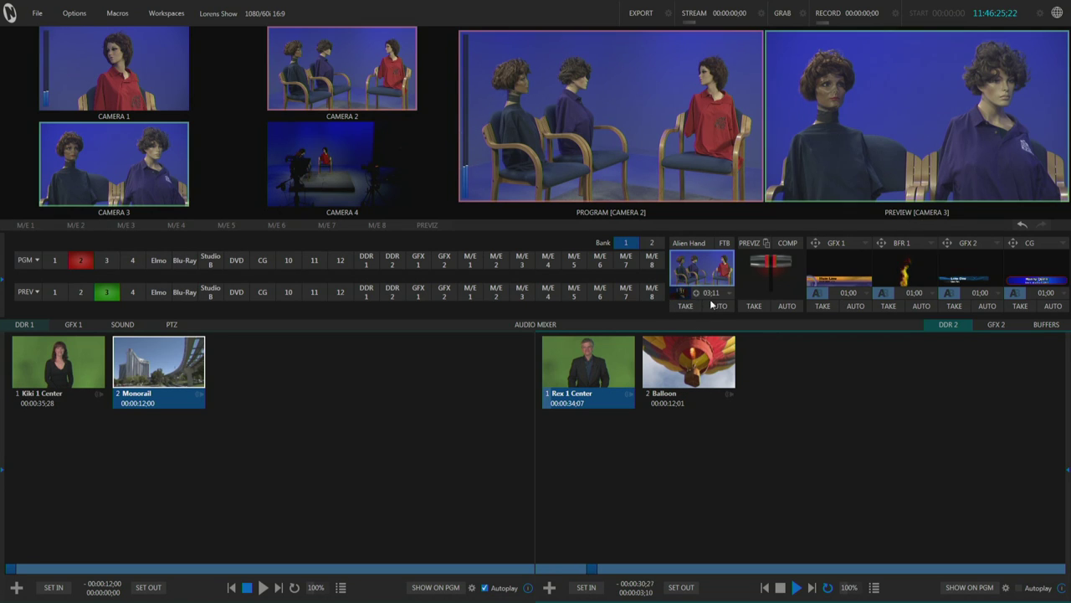
- Set Alien Hand to Reverse and run it to Camera 3
left_click(728, 294)
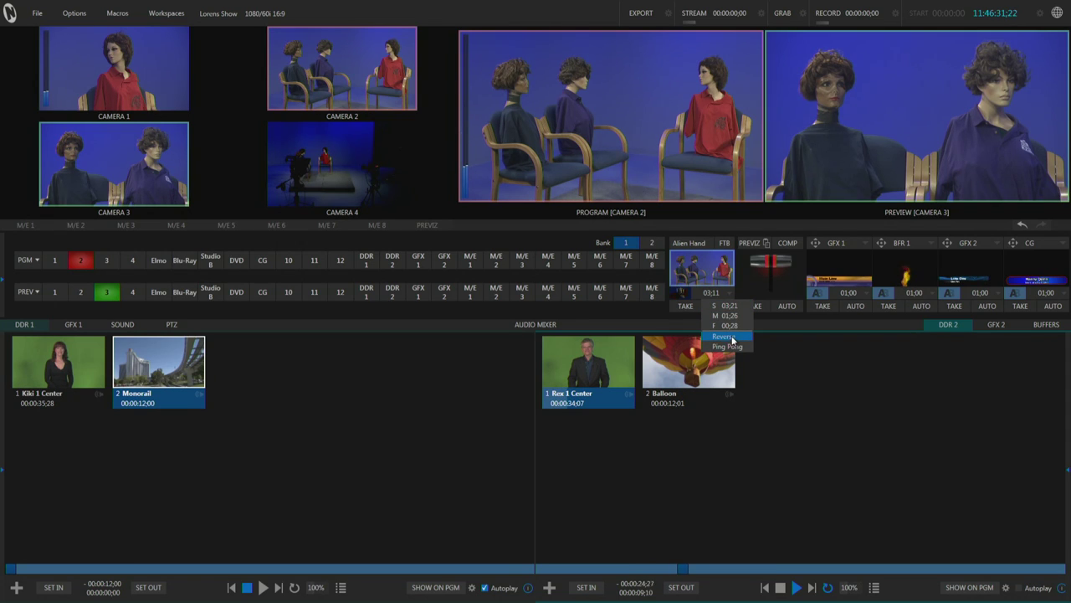
left_click(734, 338)
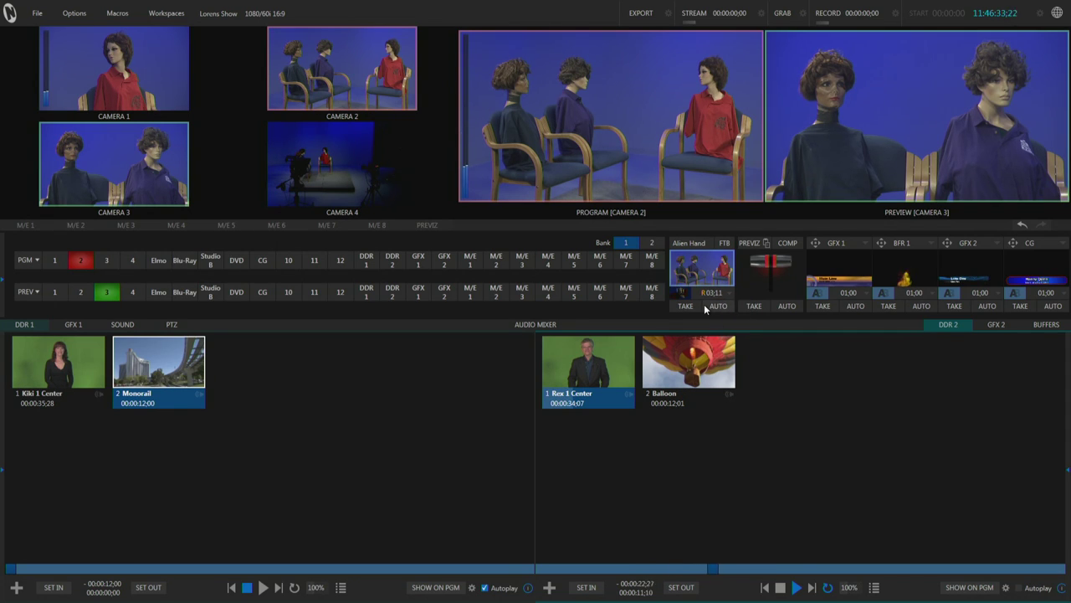
left_click(716, 306)
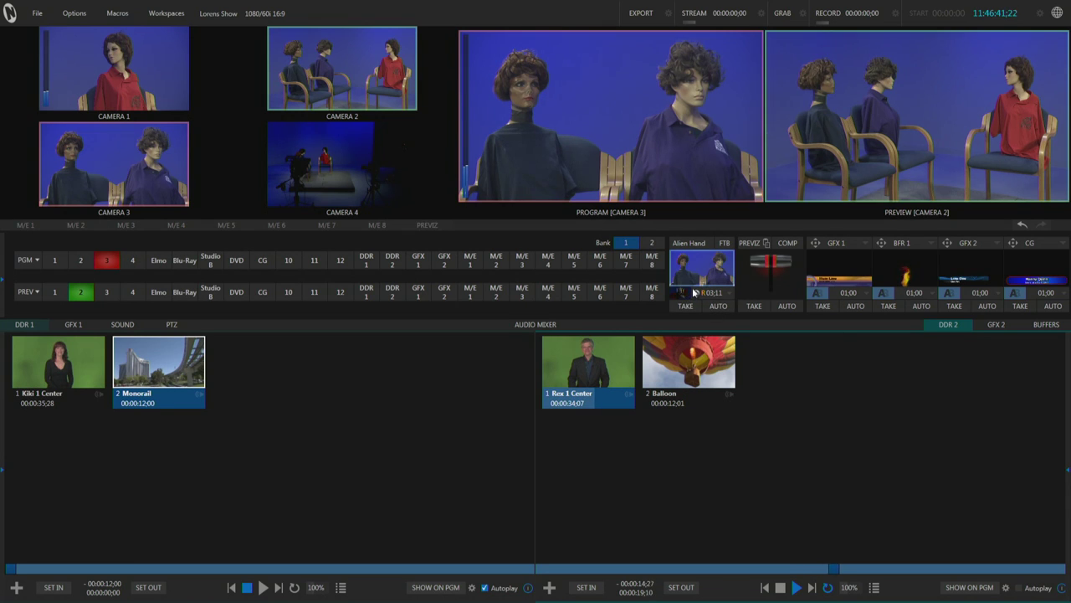
- Load the Guitar transition again and run it to Camera 2
left_click(695, 295)
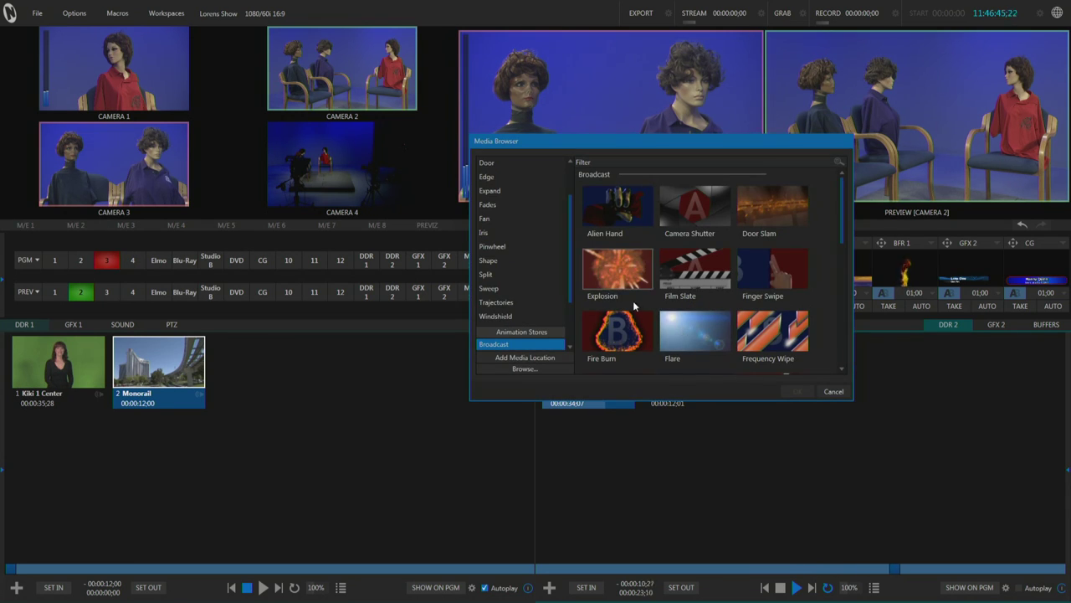
scroll(621, 310, "down", 2)
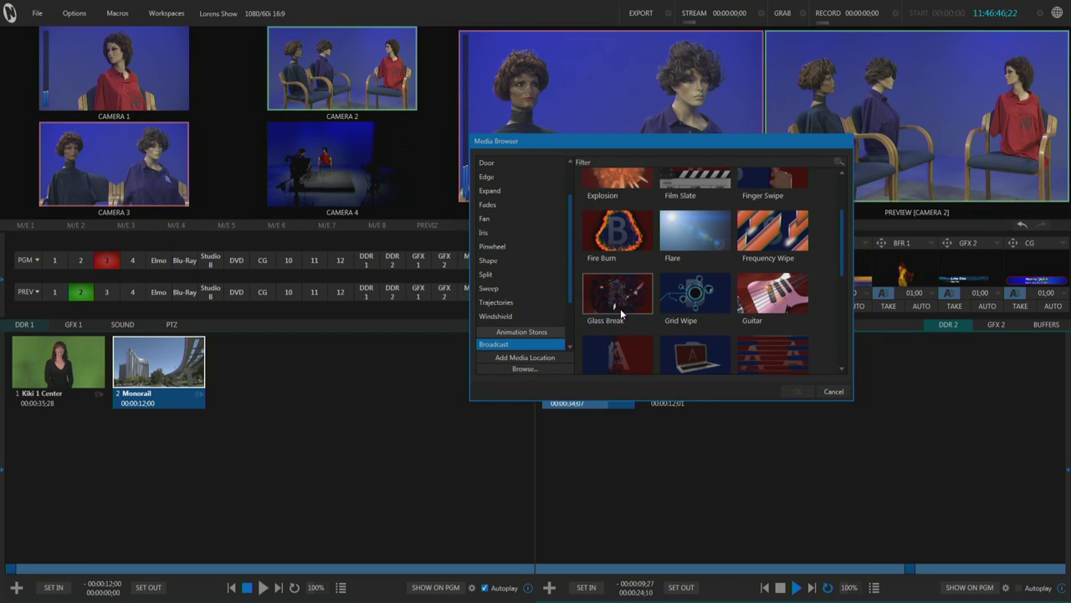
double_click(753, 300)
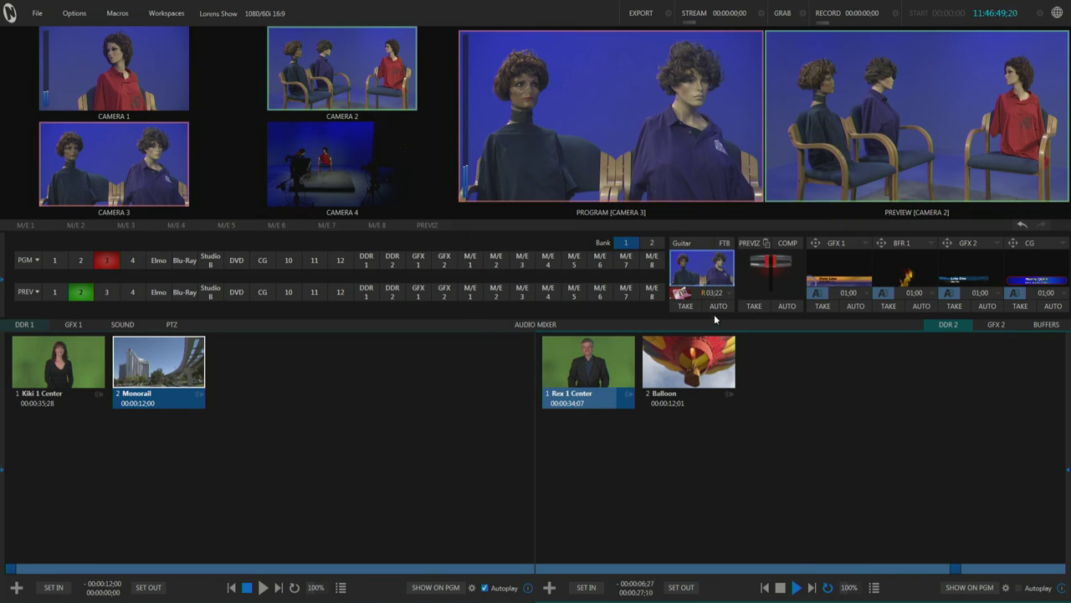
left_click(717, 308)
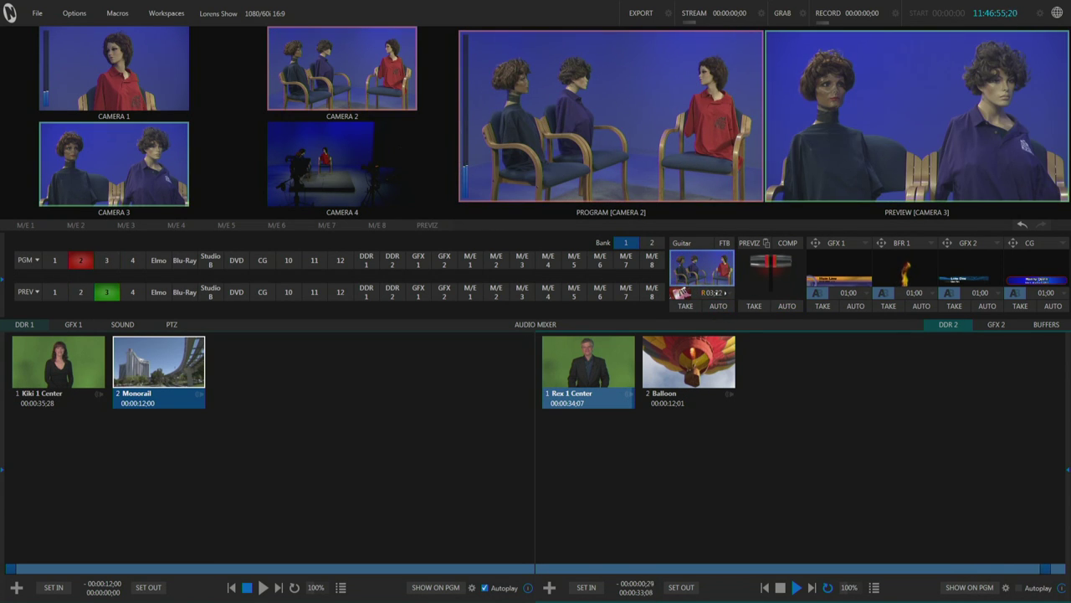
- Switch Guitar to Ping Pong mode and run it back and forth, ending on Camera 3
left_click(725, 293)
left_click(730, 341)
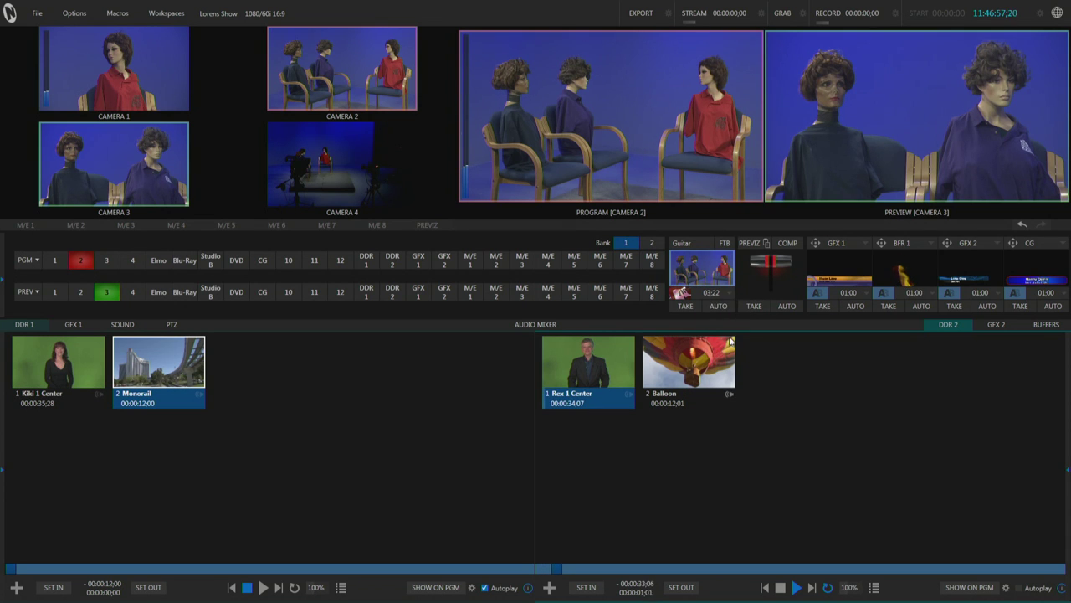
left_click(717, 306)
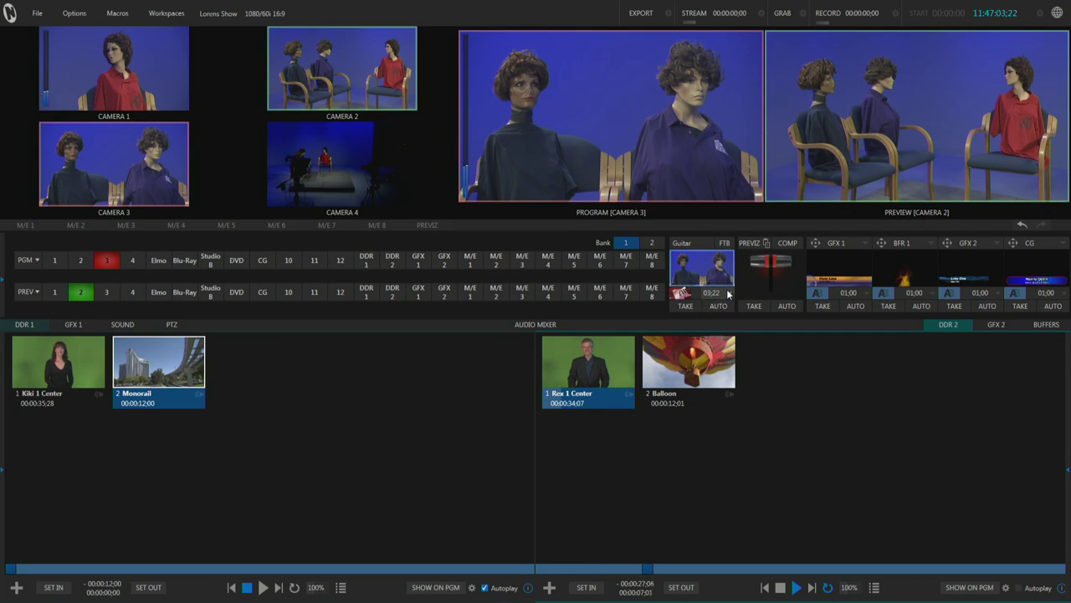
left_click(728, 293)
left_click(733, 351)
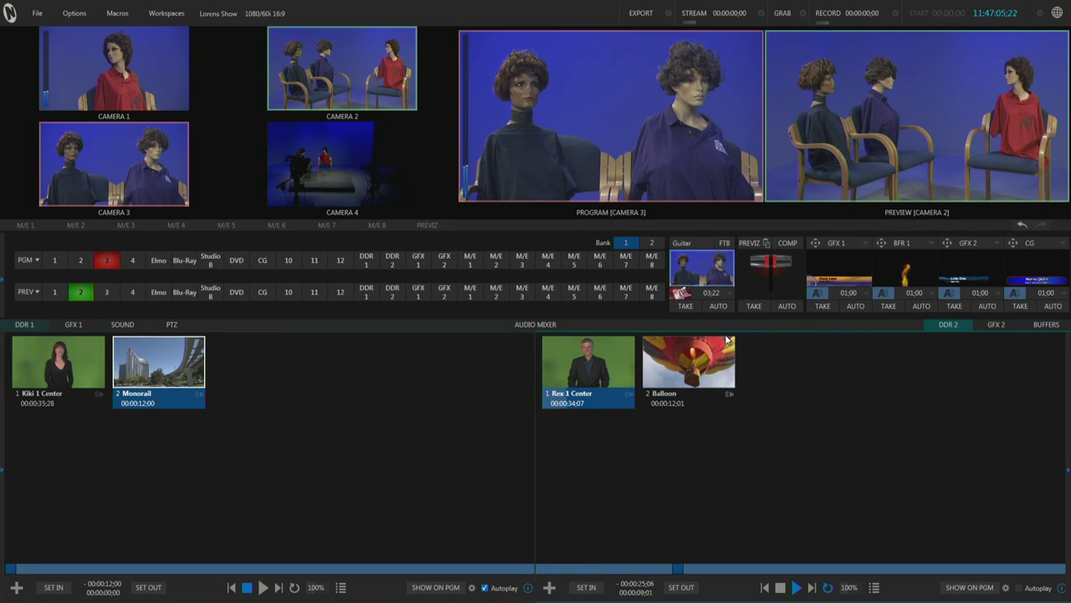
left_click(722, 308)
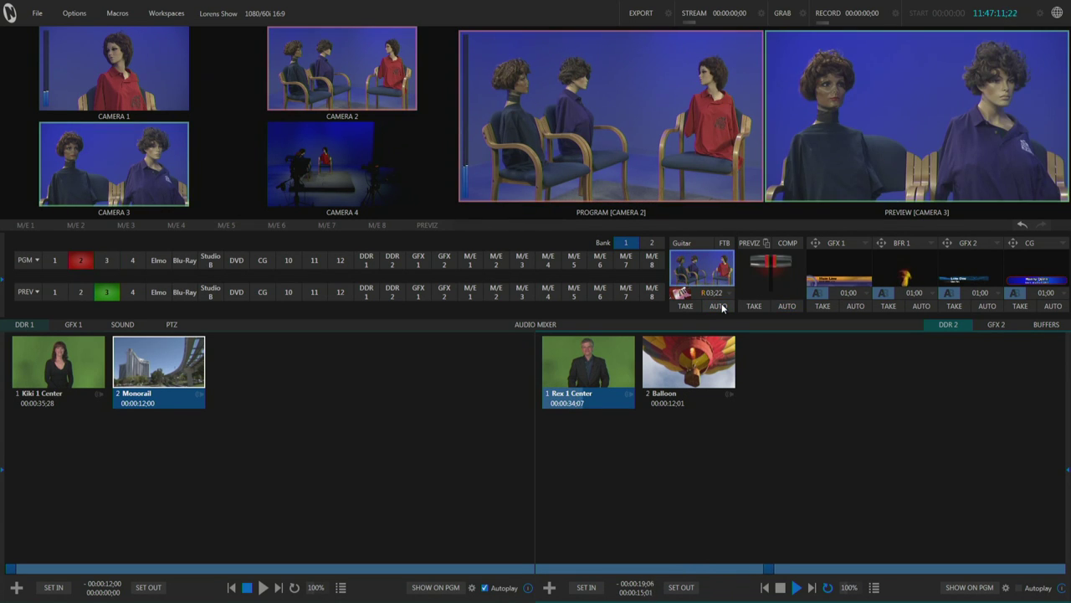
left_click(722, 307)
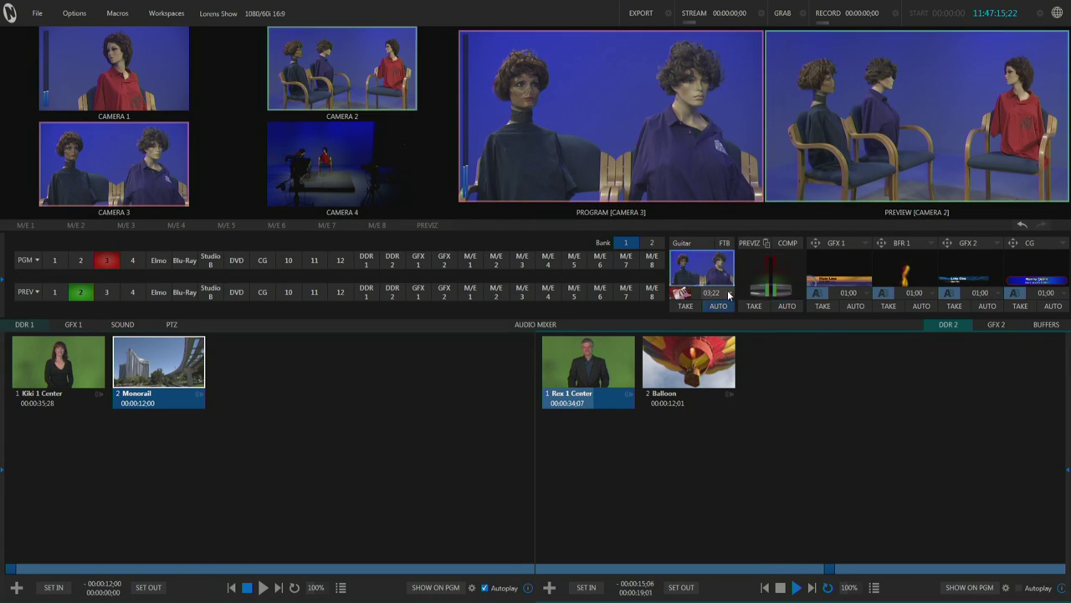
- Set the Guitar transition to fast F 01;01 and run it toward Camera 2
left_click(730, 294)
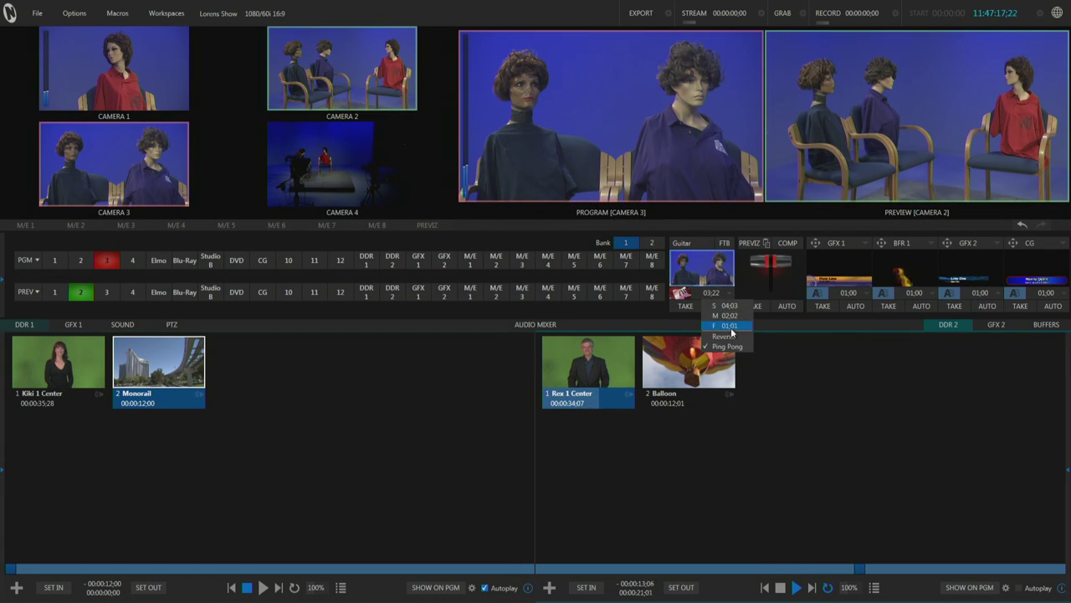
left_click(730, 325)
left_click(718, 307)
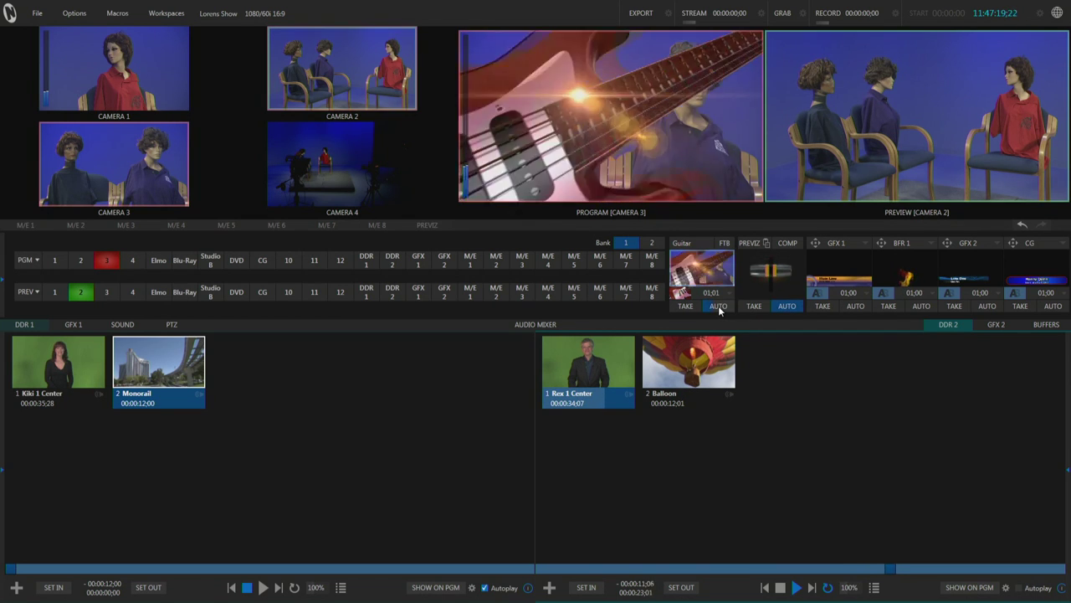